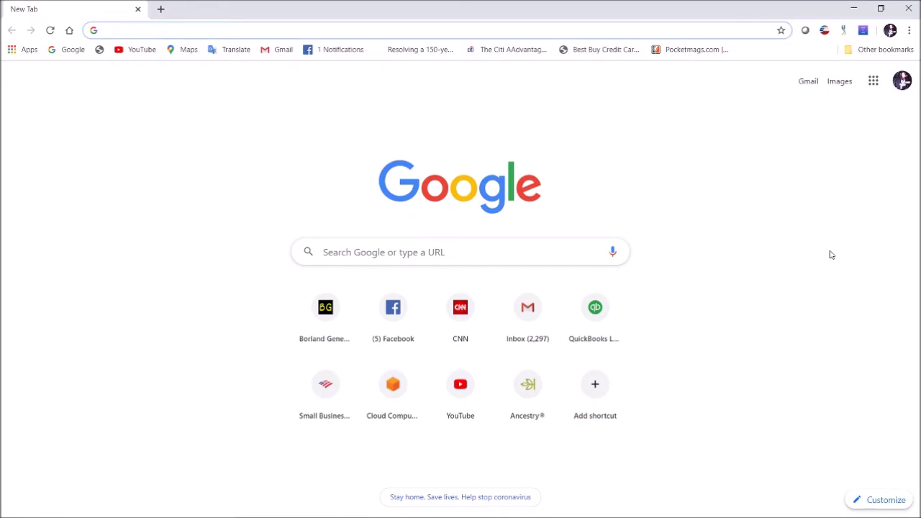
- Go to ancestry.com by typing 'anc' and accepting the autocompleted address
text(anc)
key(Return)
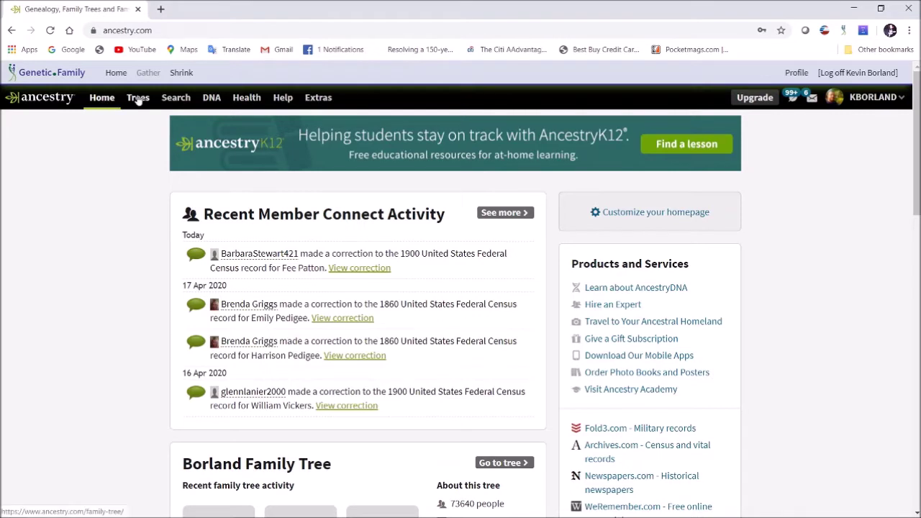
- Open Your DNA Results Summary from the DNA menu, briefly checking the other available DNA tests
click(213, 100)
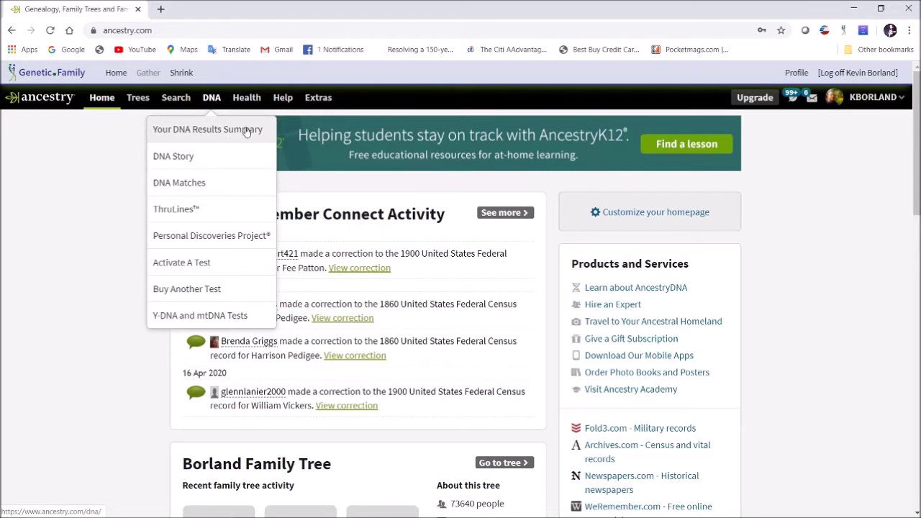
click(245, 131)
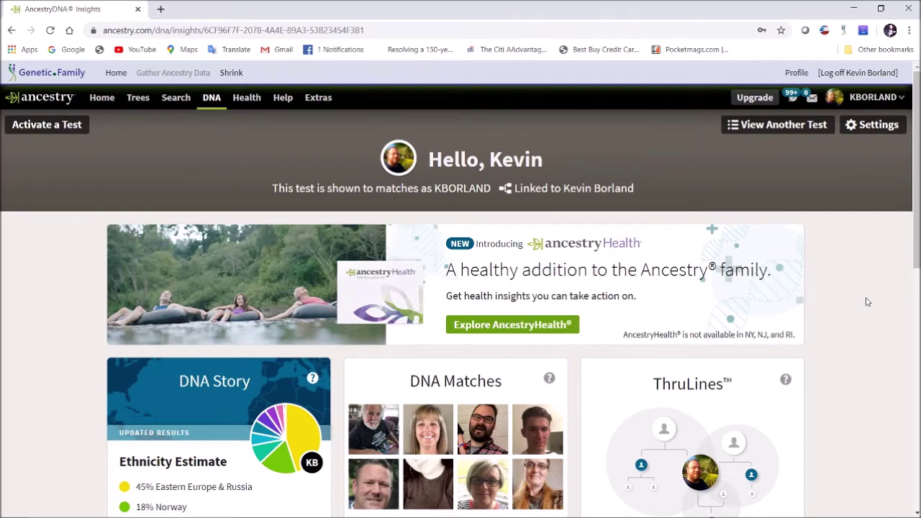
click(790, 128)
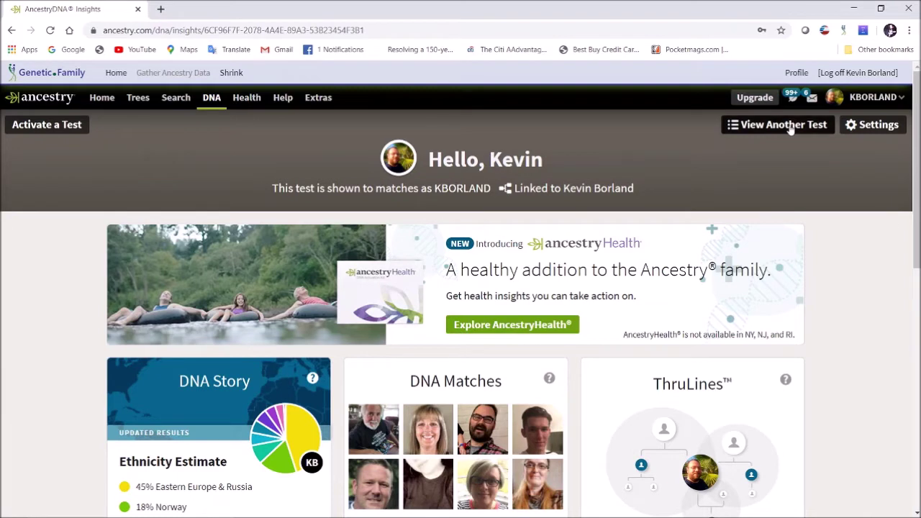
click(660, 134)
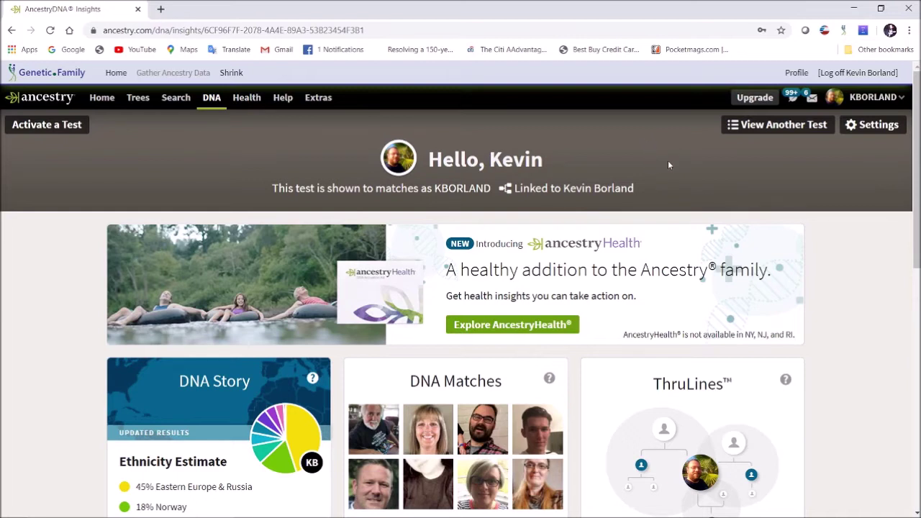
- Open this test's DNA Settings and scroll down to the Actions section with Download Raw DNA Data
click(870, 125)
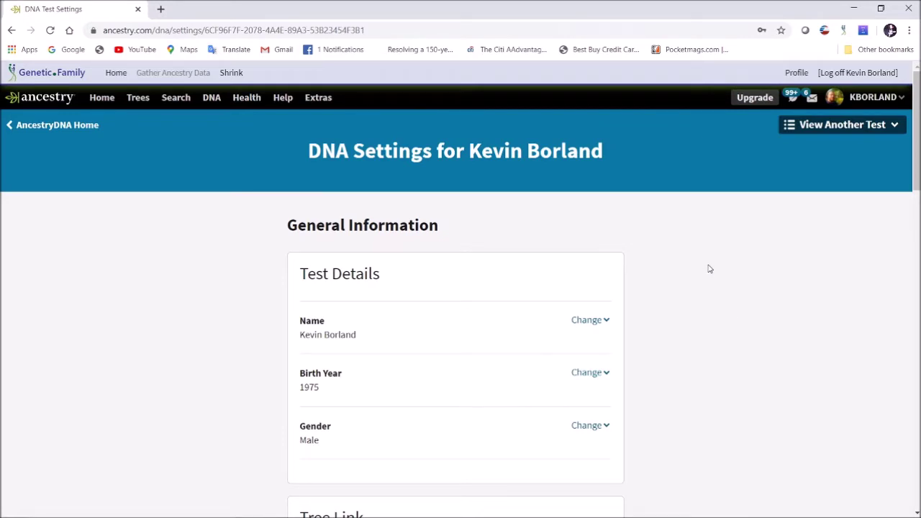
scroll(675, 271, down, 15)
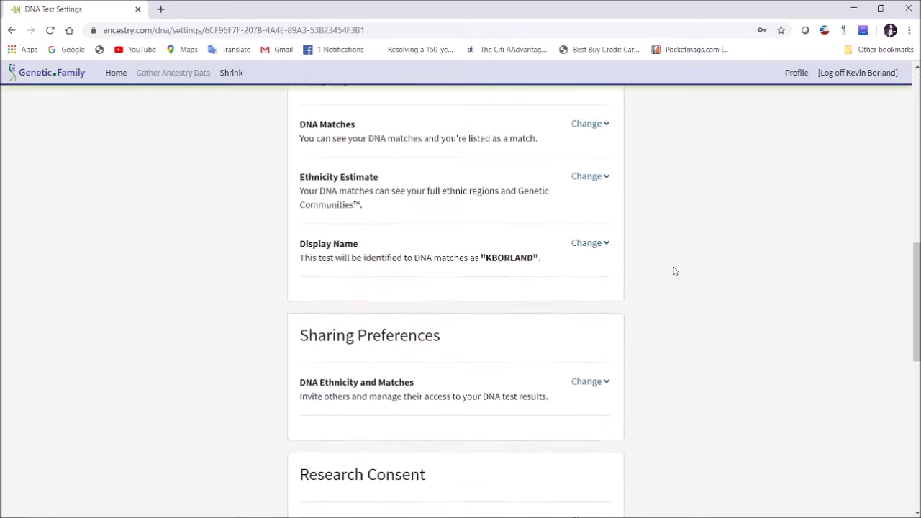
scroll(675, 272, down, 2)
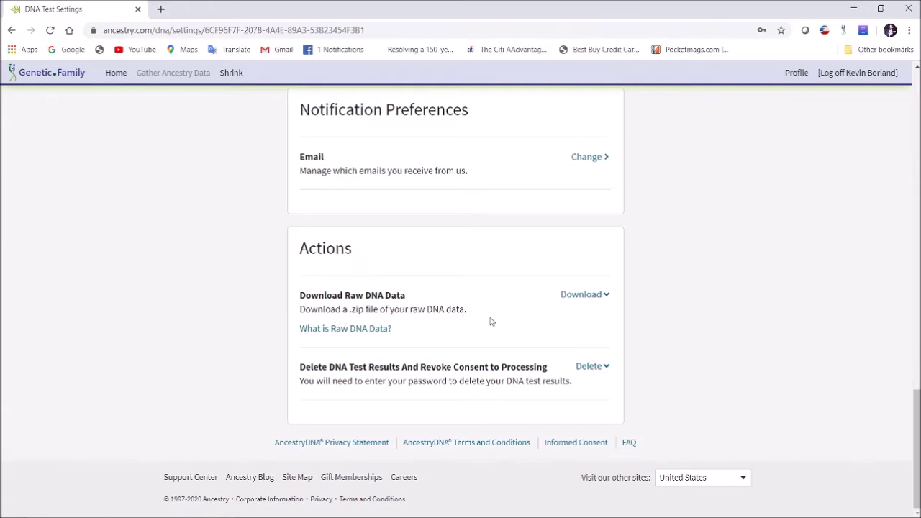
- Request the raw DNA data download with the saved account password and consent box, then dismiss Chrome's password warning
click(576, 301)
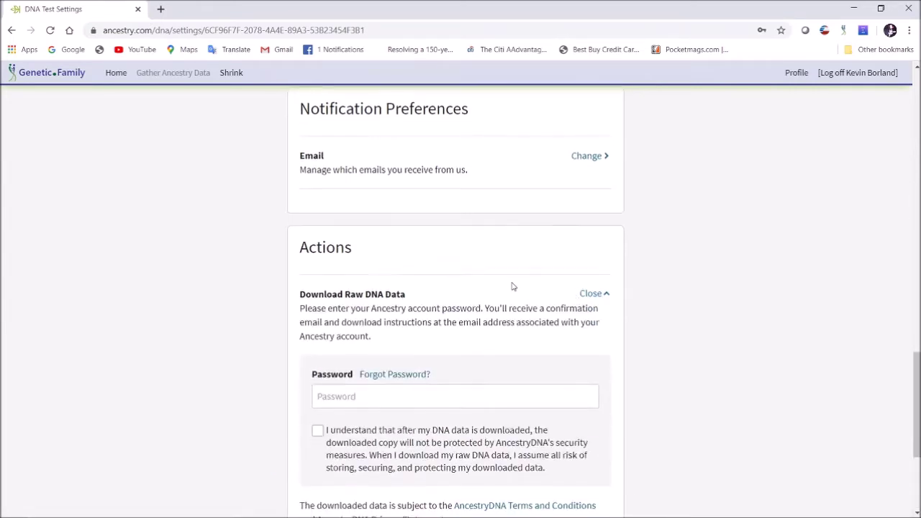
scroll(513, 287, down, 2)
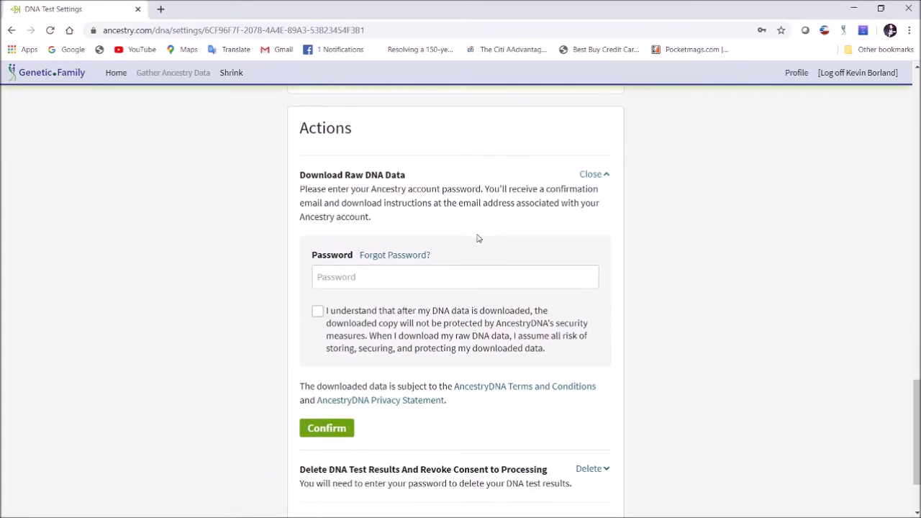
click(456, 270)
click(418, 305)
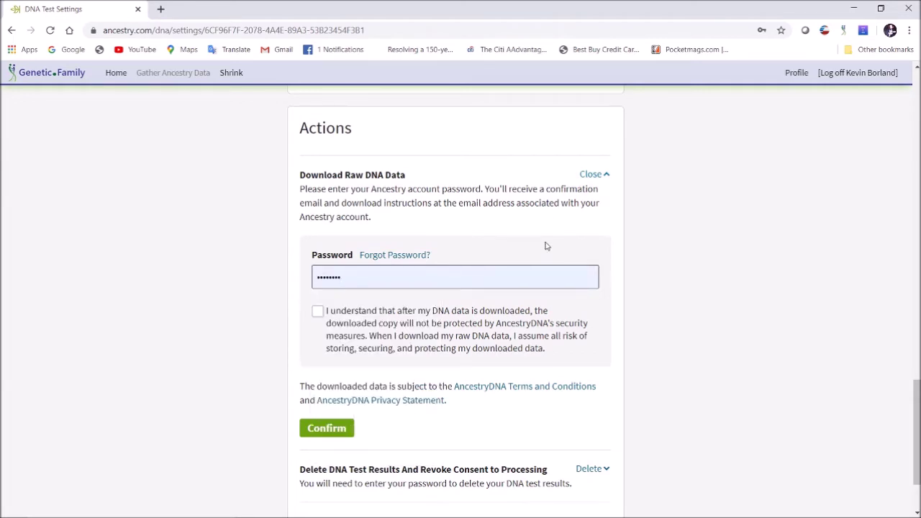
click(317, 314)
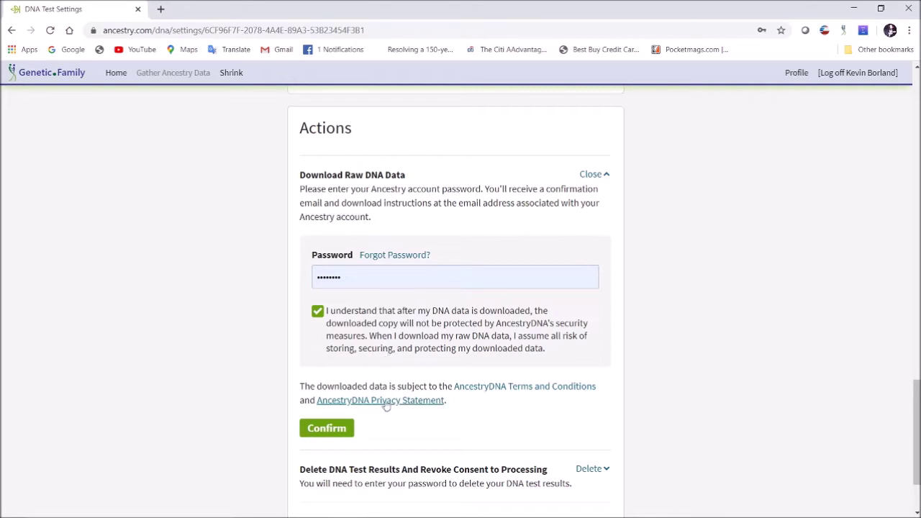
click(332, 434)
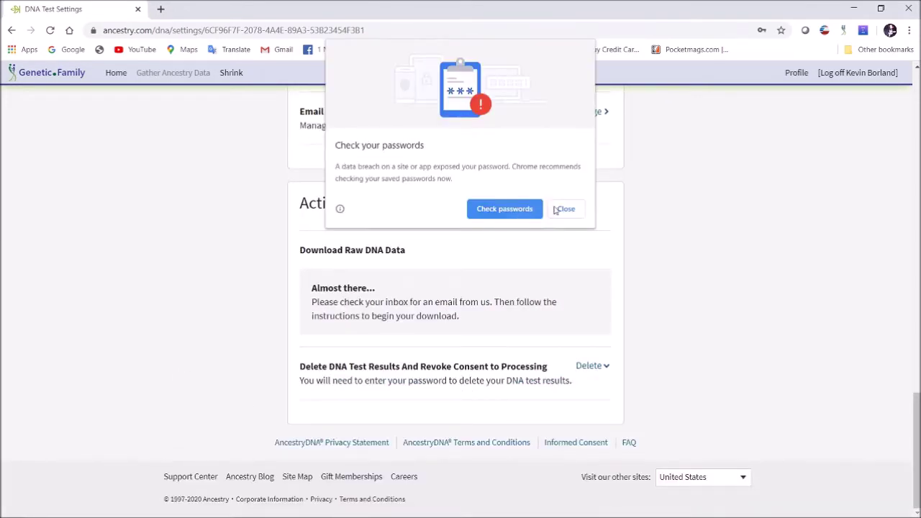
click(566, 209)
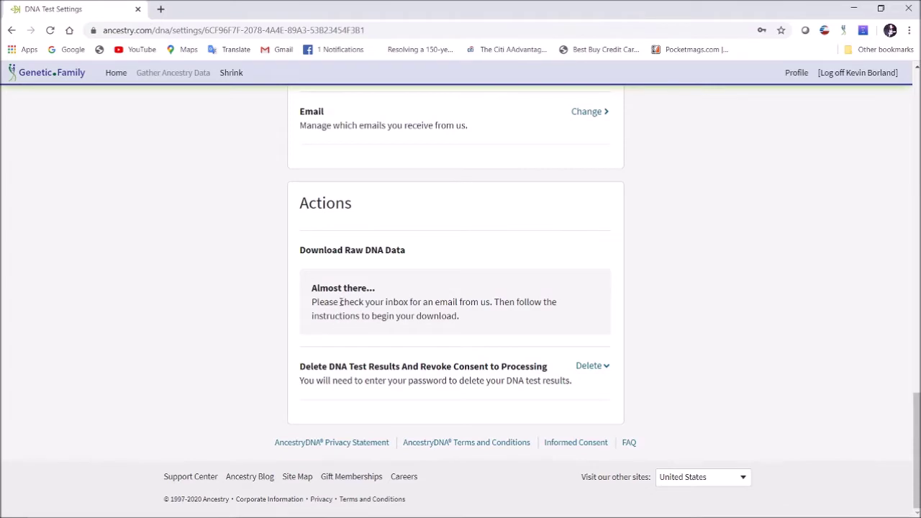
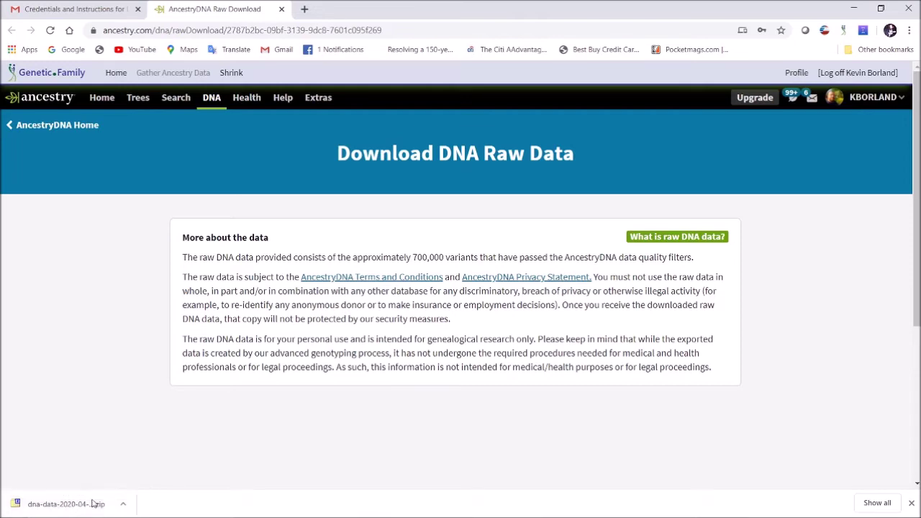
- Reveal the downloaded raw DNA zip dna-data-2020-04-21.zip in its Downloads folder
click(124, 504)
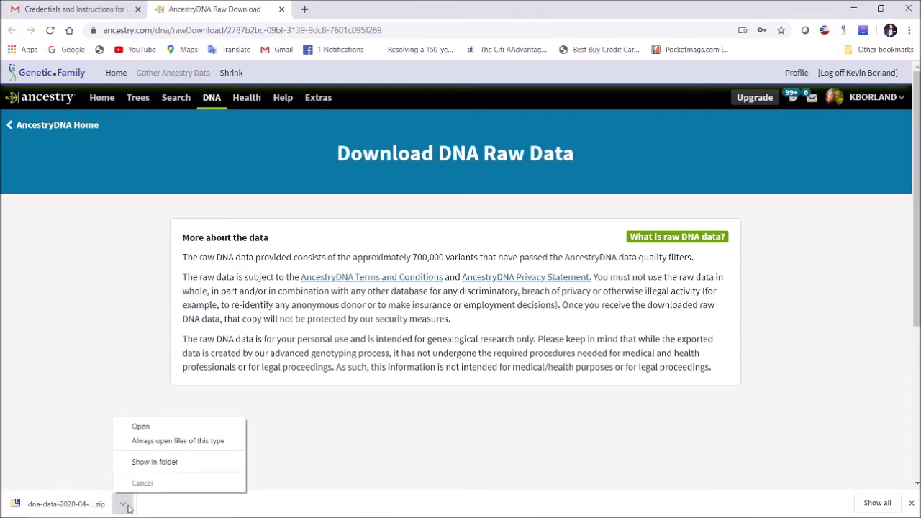
click(170, 463)
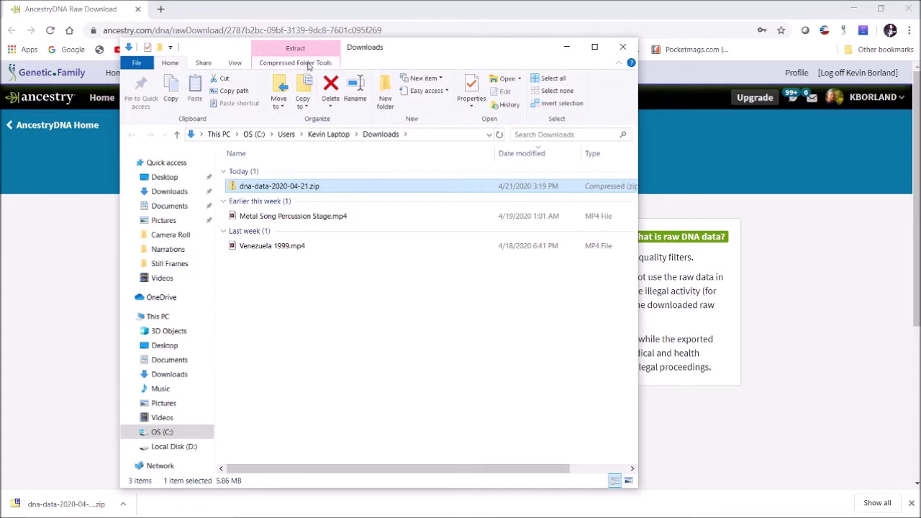
- Extract all files from dna-data-2020-04-21.zip to the default dna-data-2020-04-21 folder
click(307, 64)
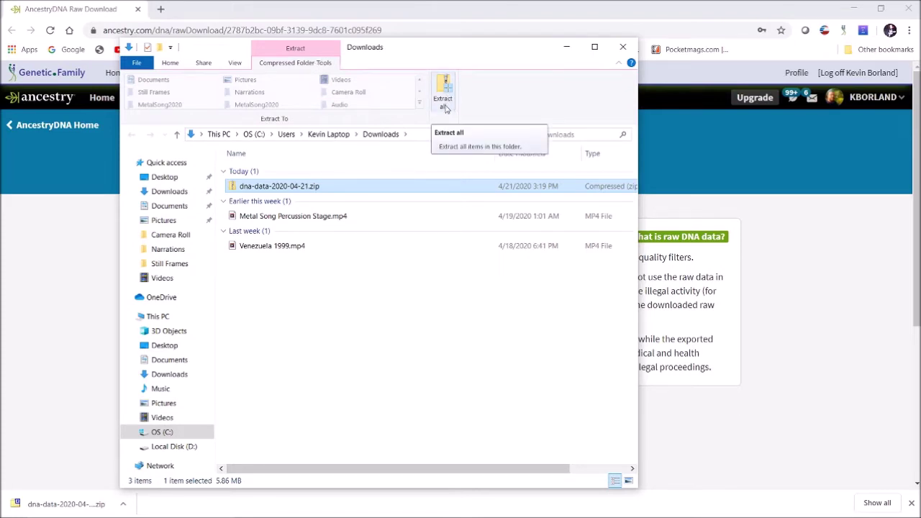
click(444, 91)
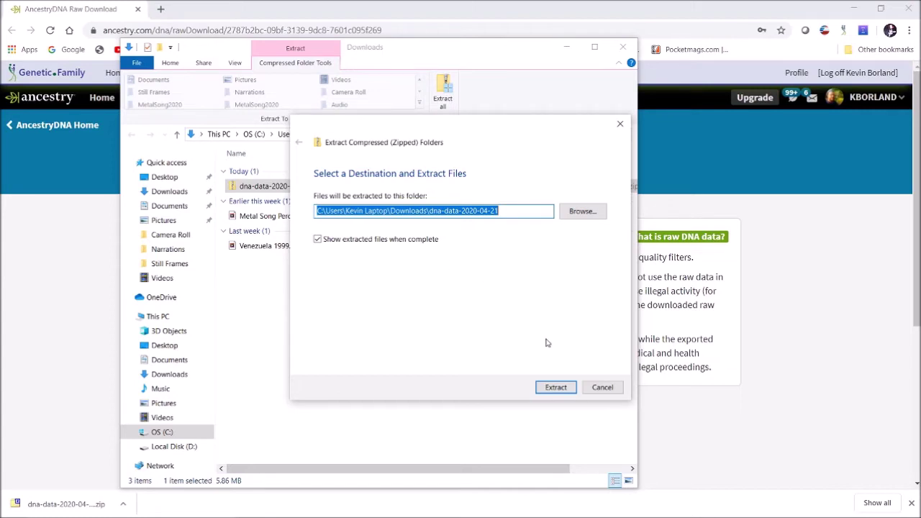
click(555, 388)
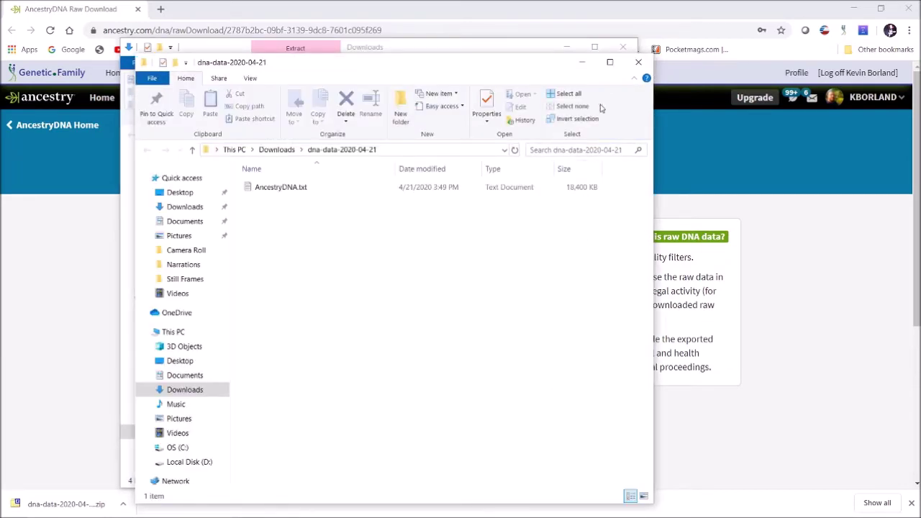
- Close the extraction window and open the dna-data-2020-04-21 folder to check for AncestryDNA.txt
click(638, 62)
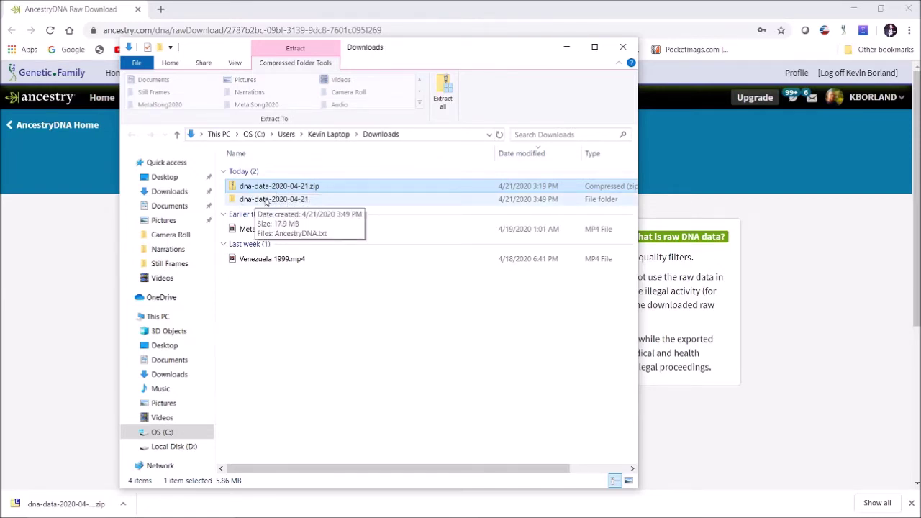
double_click(265, 199)
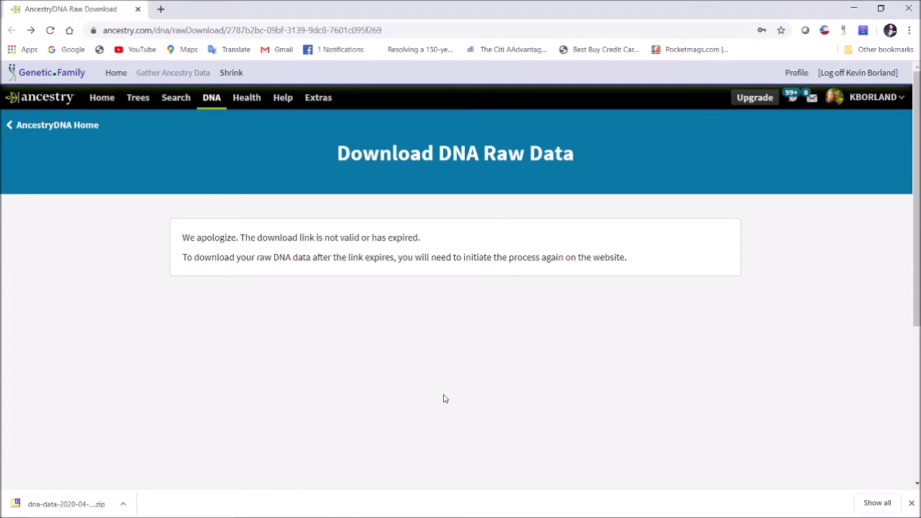
- Navigate the browser to borlandgenetics.com
click(414, 28)
text(borland)
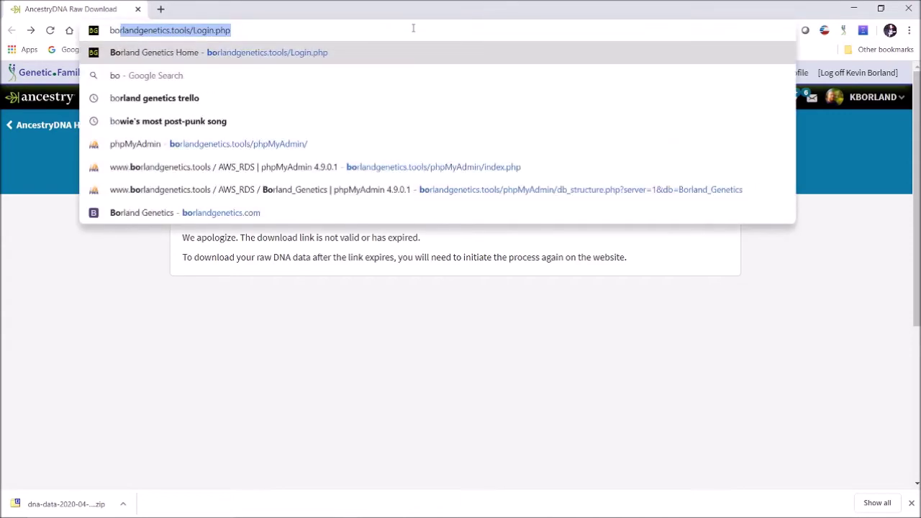
text(enetics.c)
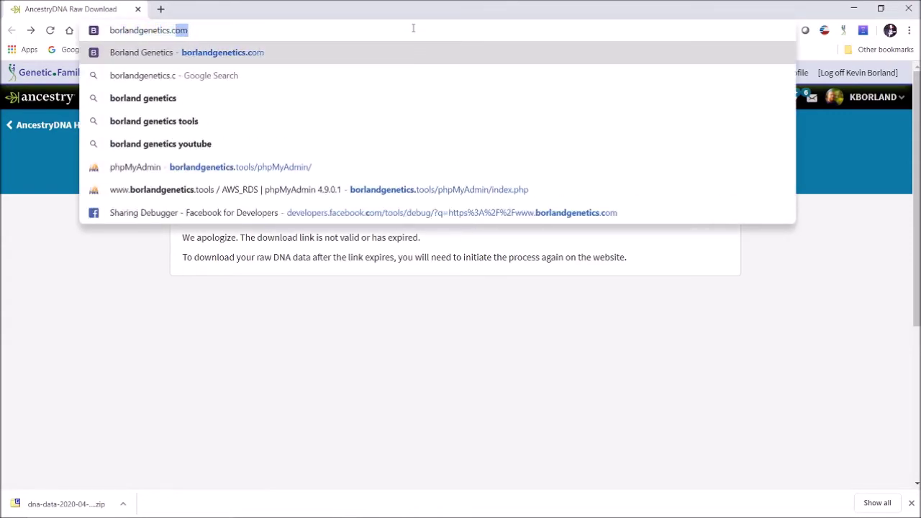
key(Return)
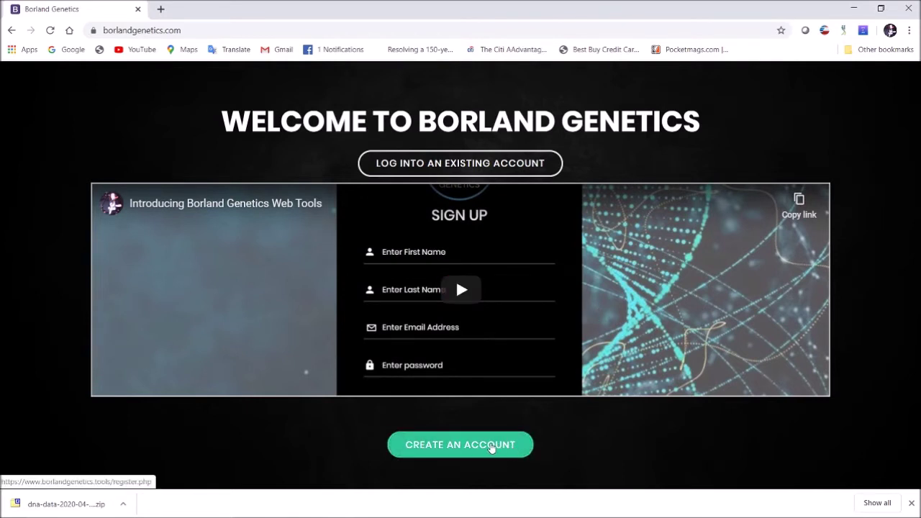
- Start account creation and open the Terms of Service in a new tab
click(493, 446)
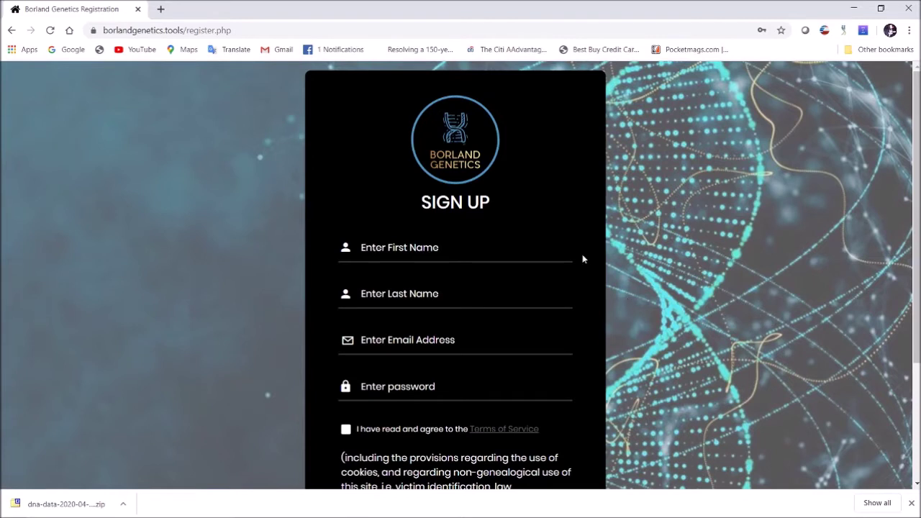
ctrl+click(512, 429)
click(205, 9)
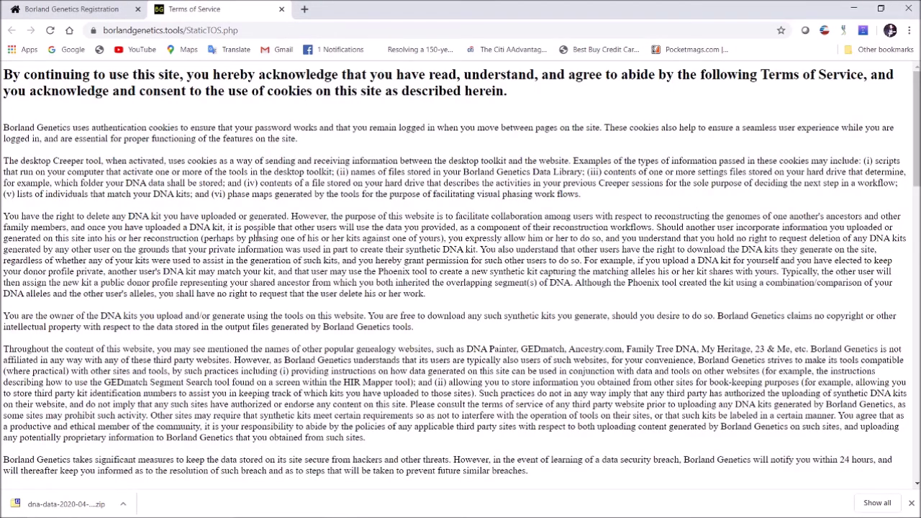
- Read through the Terms of Service, then close that tab to return to registration
scroll(257, 234, down, 4)
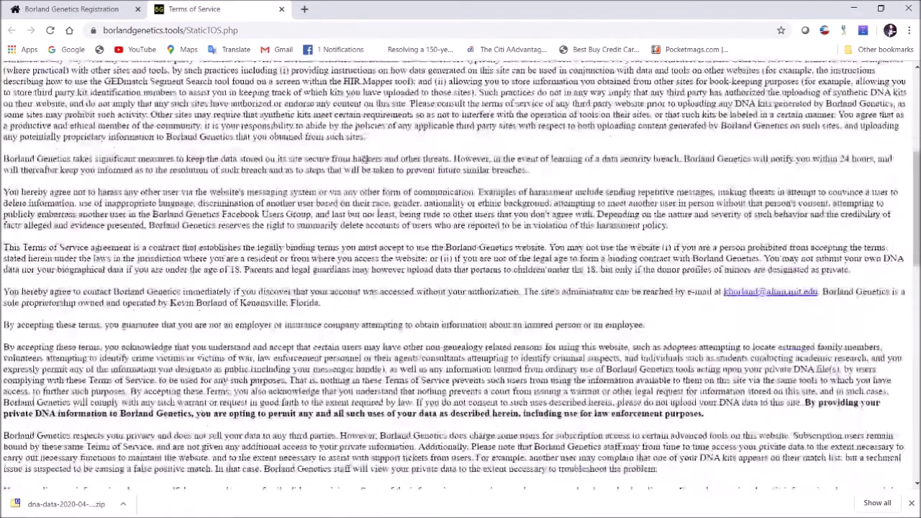
scroll(362, 159, down, 7)
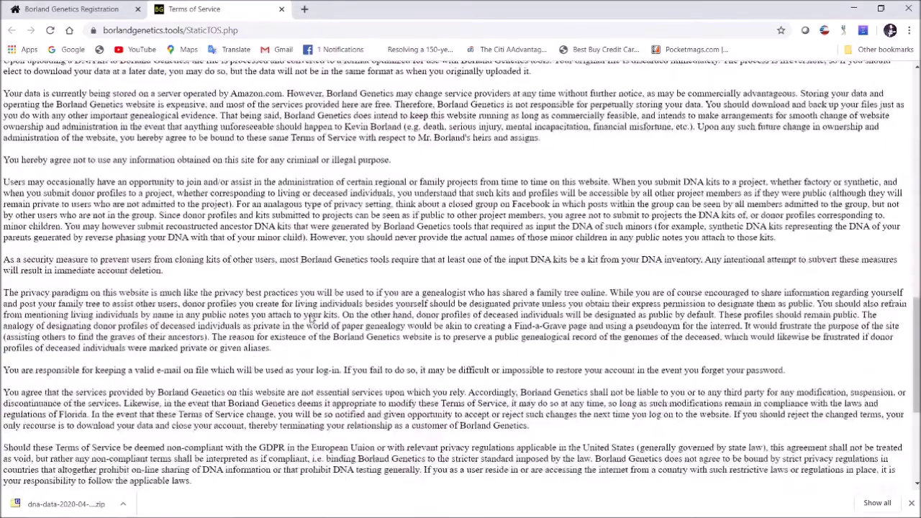
scroll(312, 317, down, 3)
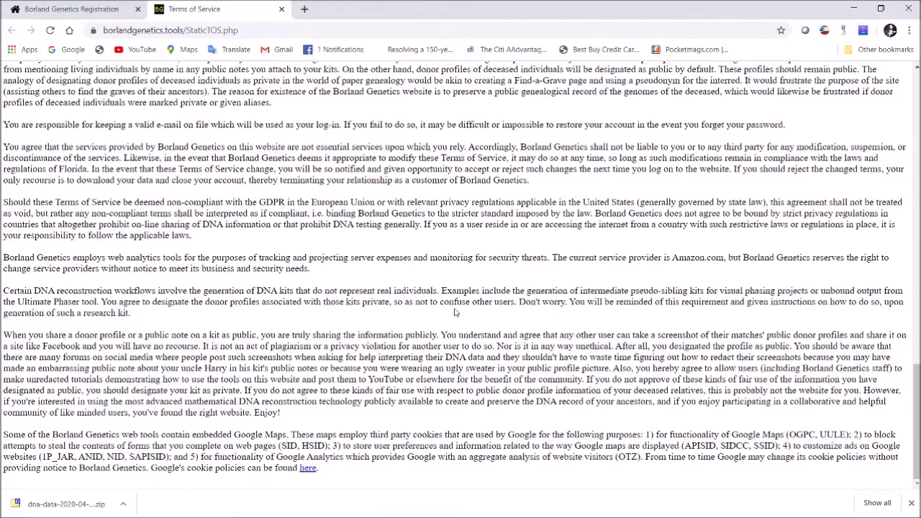
scroll(454, 316, up, 9)
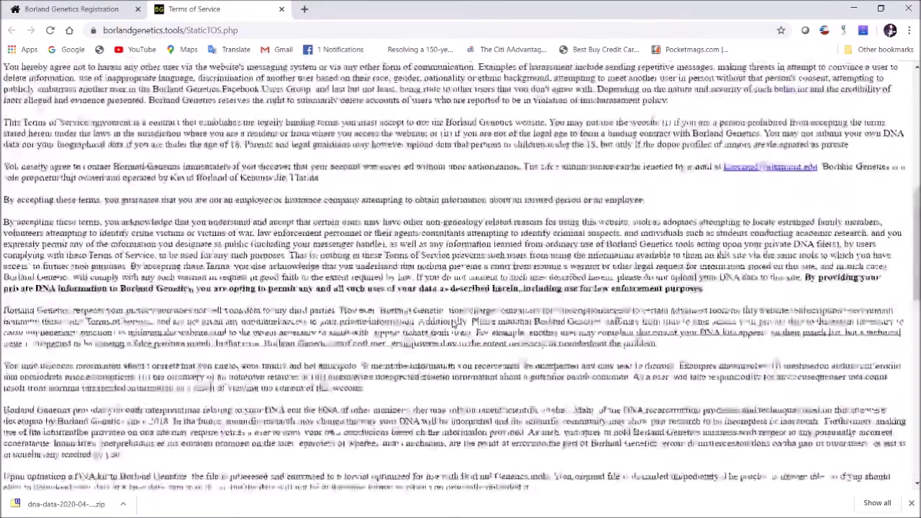
scroll(454, 323, up, 5)
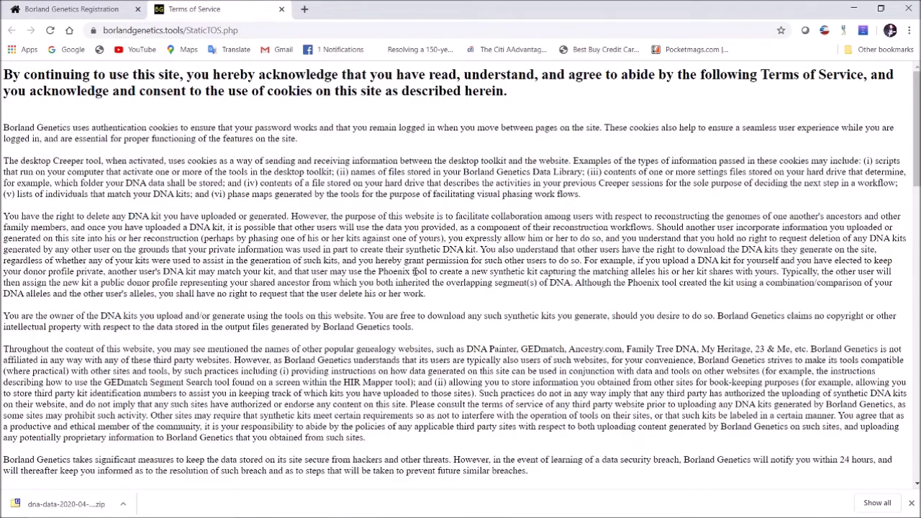
scroll(413, 271, down, 12)
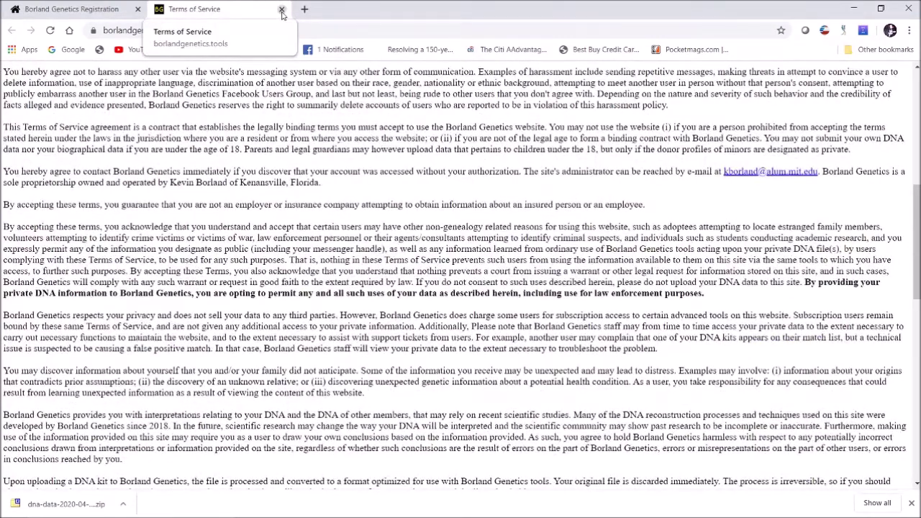
click(282, 10)
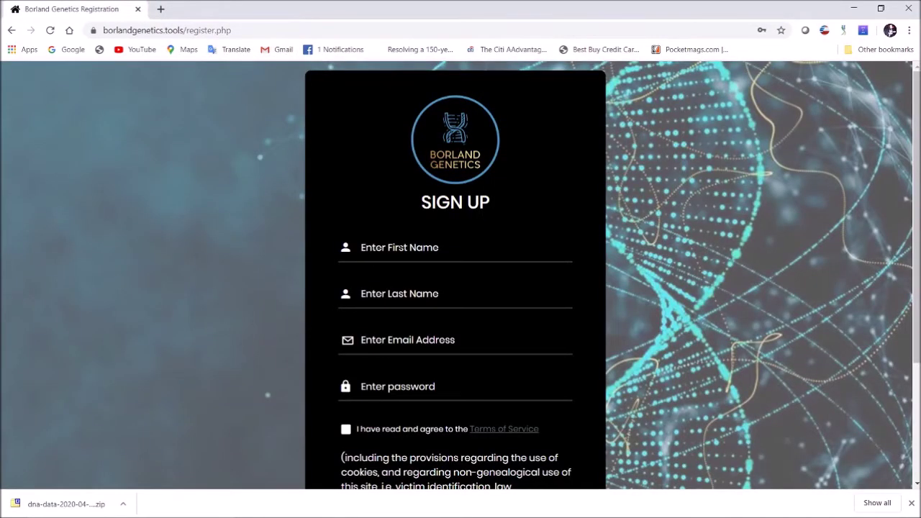
- Enter the account holder's first name, last name and e-mail address in the sign-up form
click(399, 246)
text(Kevin)
click(382, 285)
text(Borland)
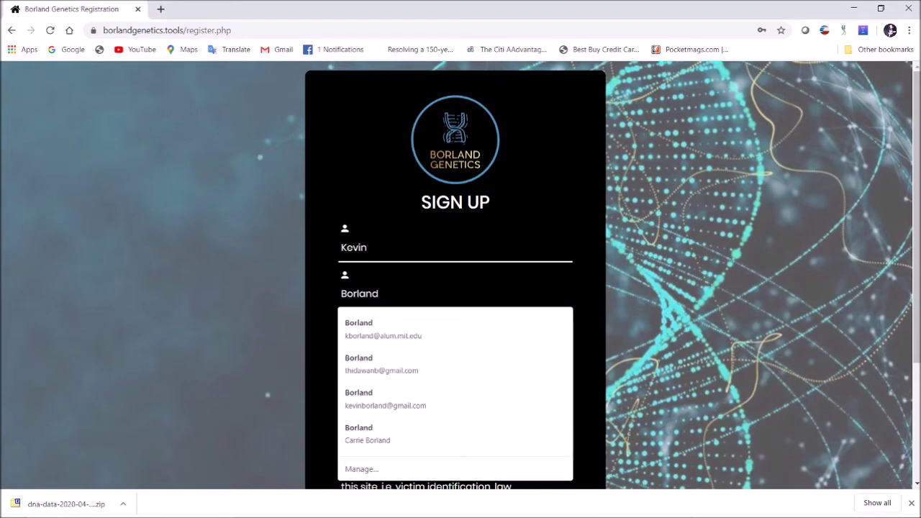
click(323, 321)
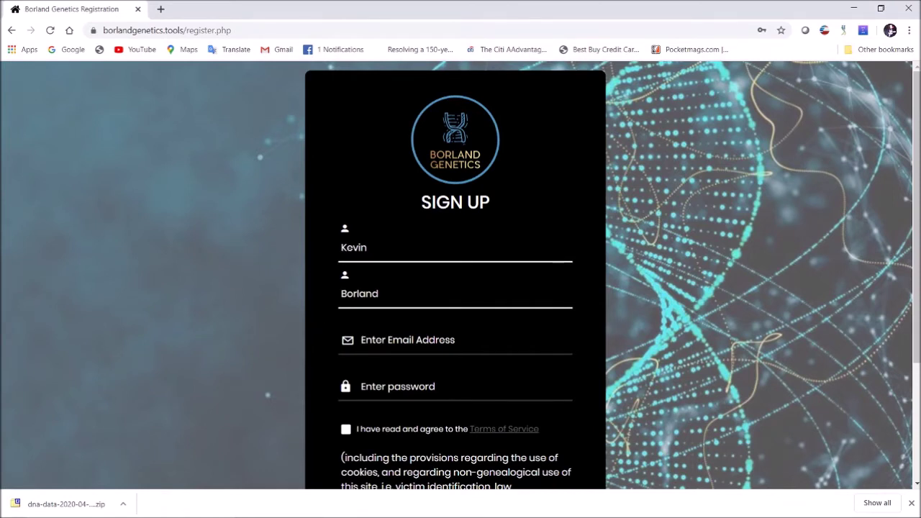
click(455, 340)
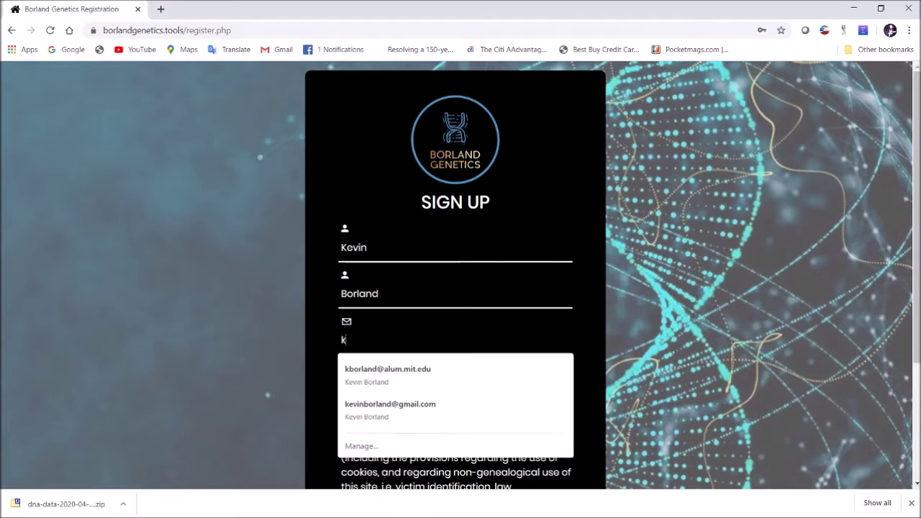
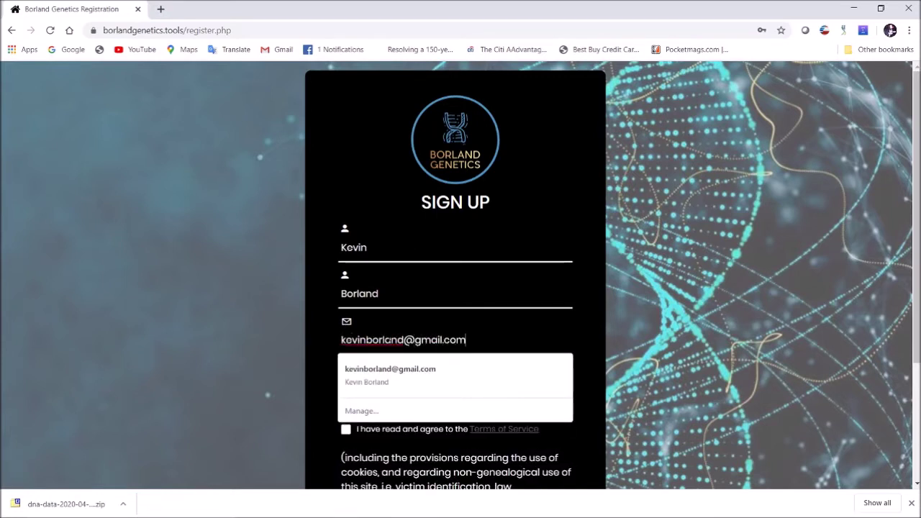
key(Down)
key(Return)
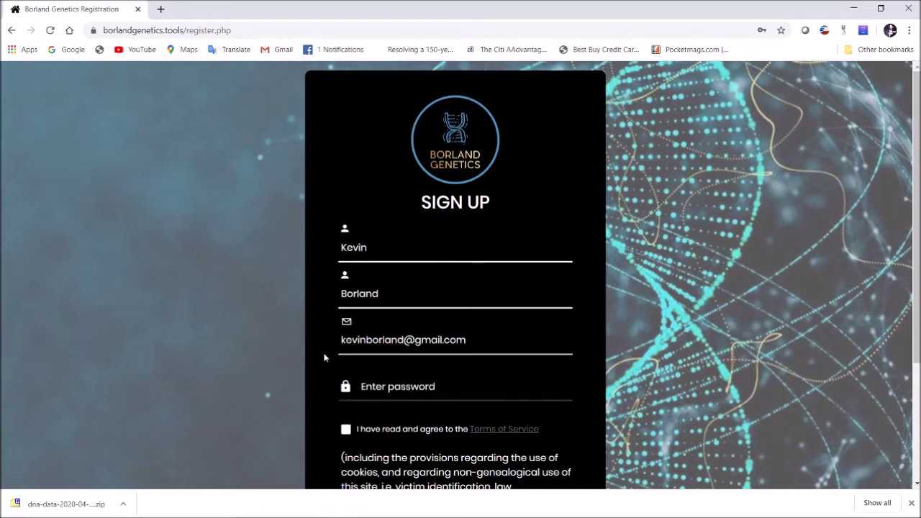
- Enter the account password, agree to the Terms of Service and submit the registration
scroll(324, 358, down, 3)
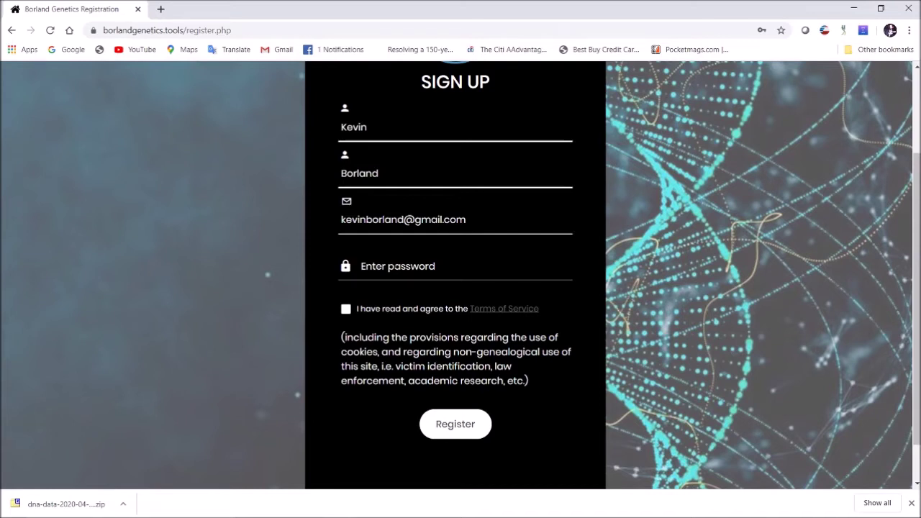
click(432, 266)
text(12345678)
click(324, 306)
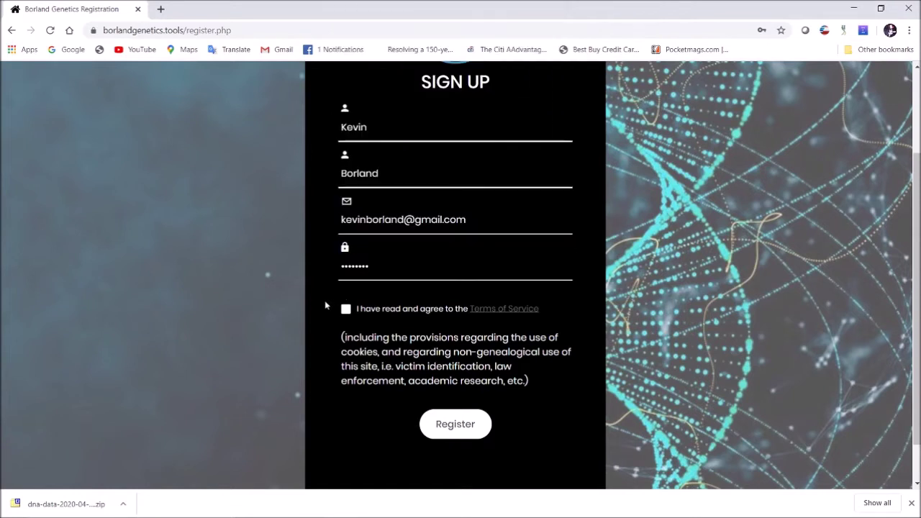
click(346, 309)
click(454, 429)
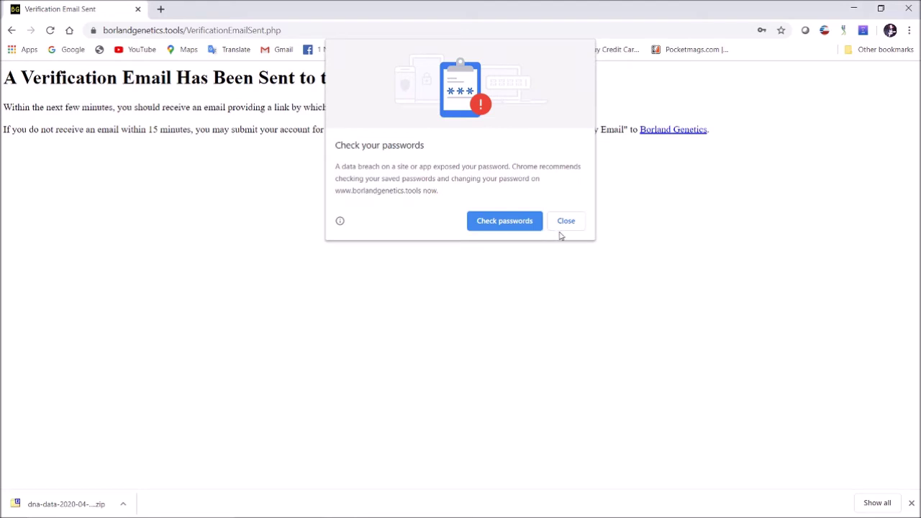
- Close Chrome's password breach warning and accept its password update prompt
click(563, 223)
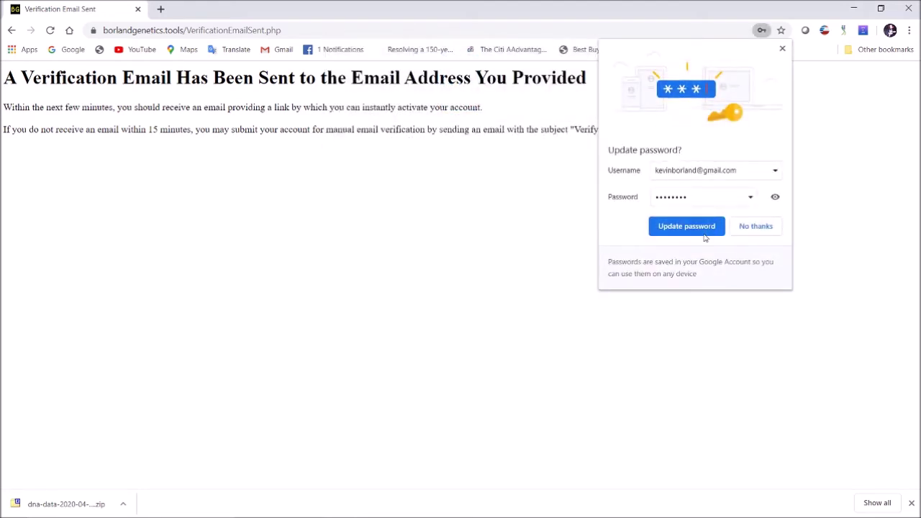
click(672, 227)
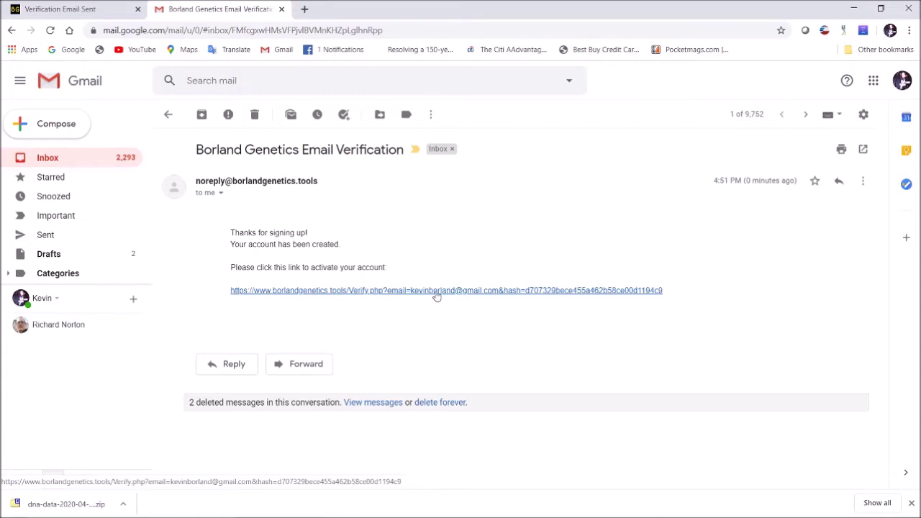
- Follow the activation link in the Borland Genetics Email Verification message
click(436, 291)
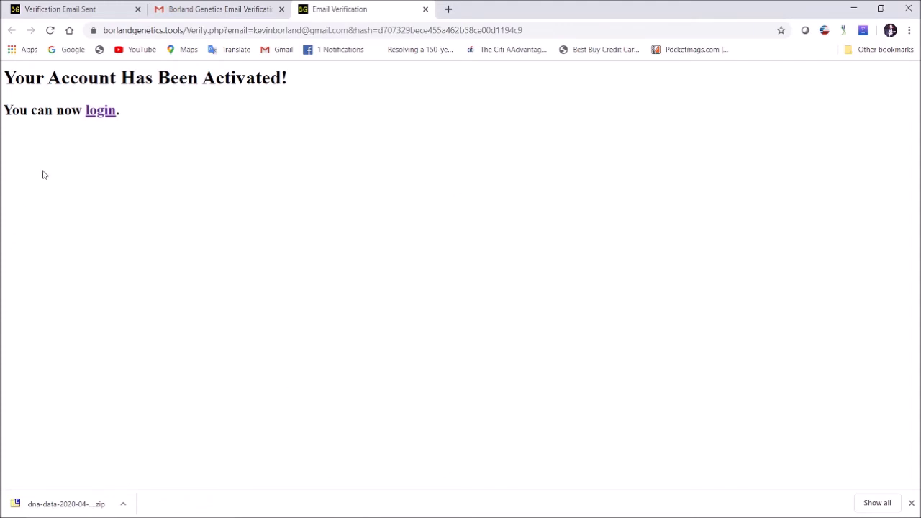
- Go to the login page and sign in with the autofilled credentials
click(100, 111)
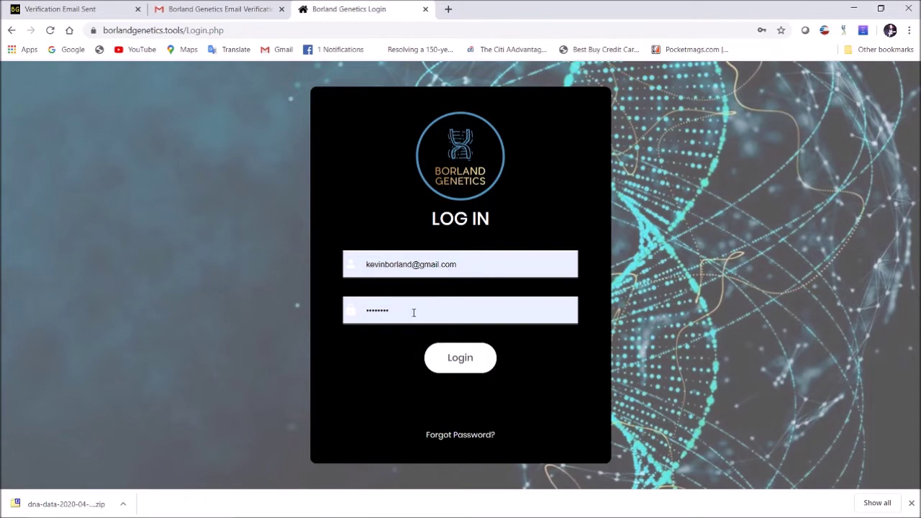
click(458, 358)
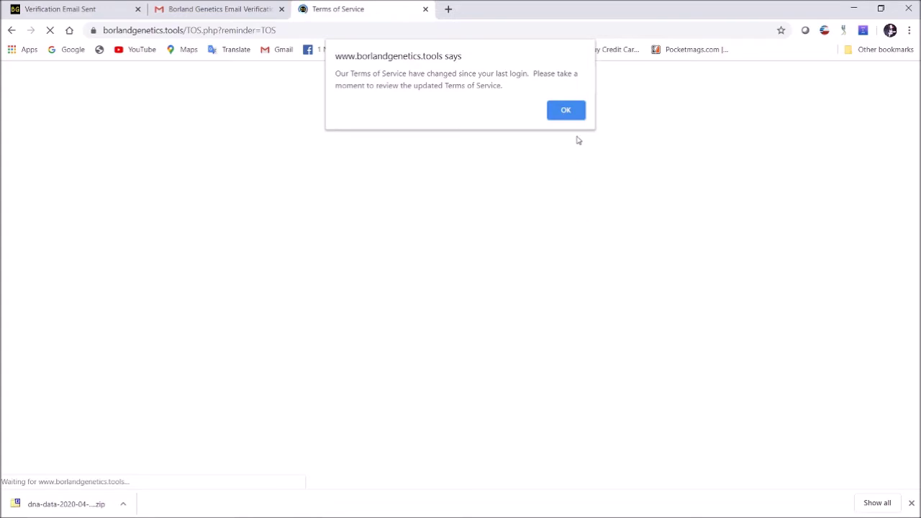
- Acknowledge the changed-terms alert and password warning, skim the terms, then go Home
click(562, 114)
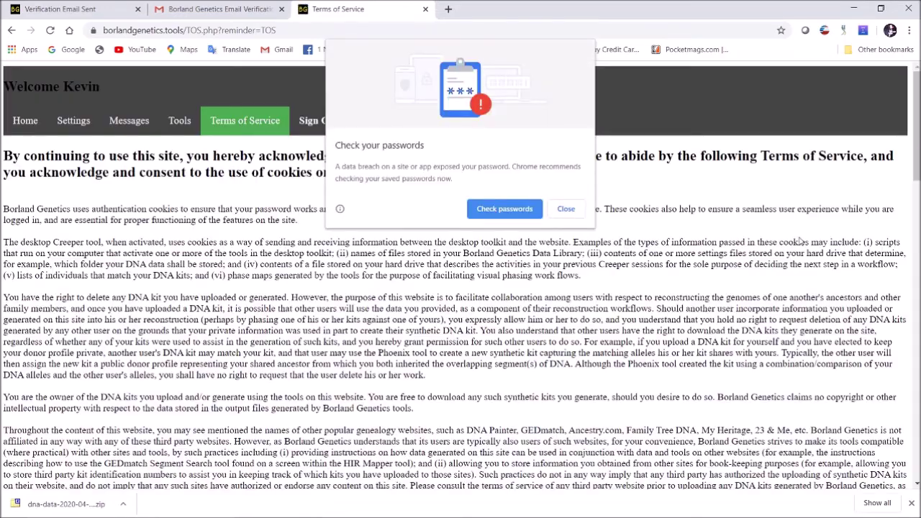
click(561, 209)
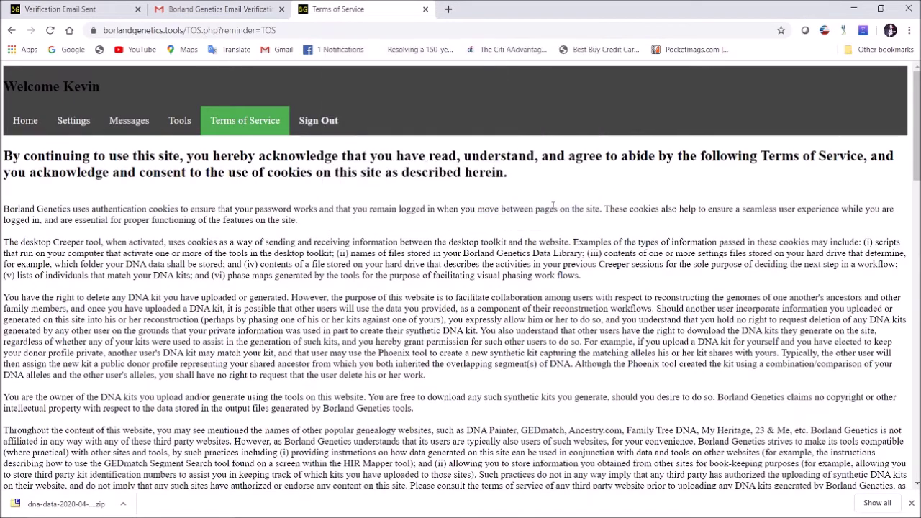
scroll(309, 282, down, 15)
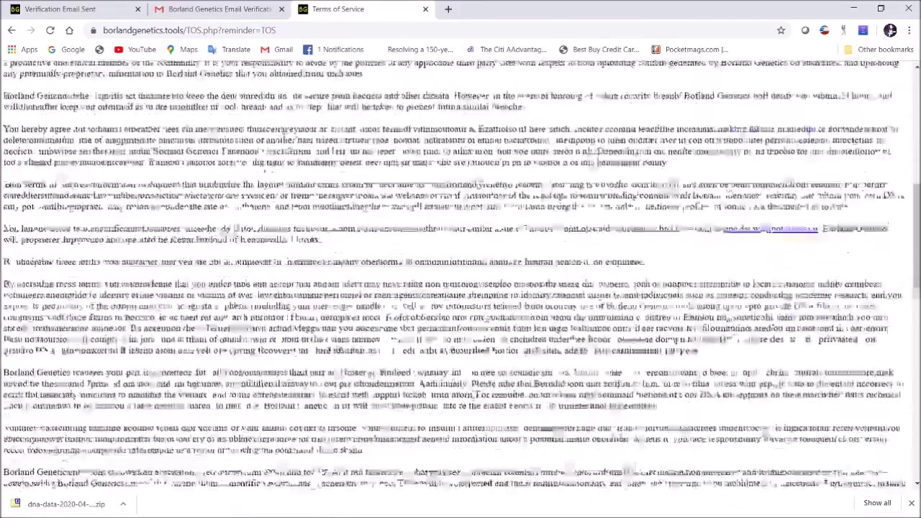
scroll(460, 275, up, 15)
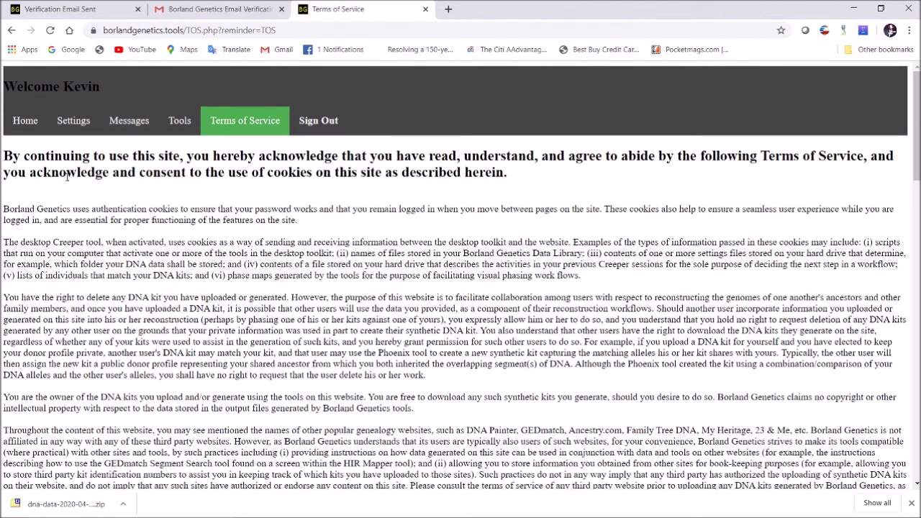
click(15, 125)
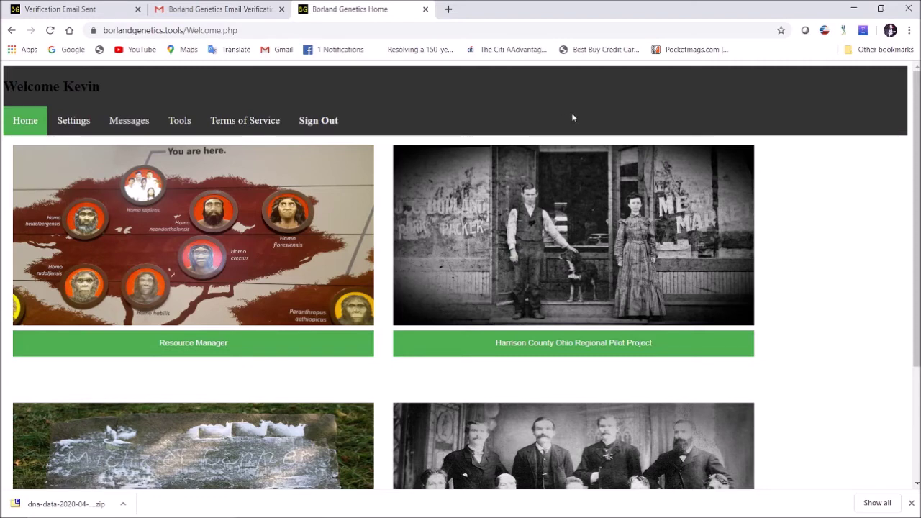
- Browse the home page tiles, then open the Resource Manager to see the empty DNA inventory
scroll(833, 249, down, 1)
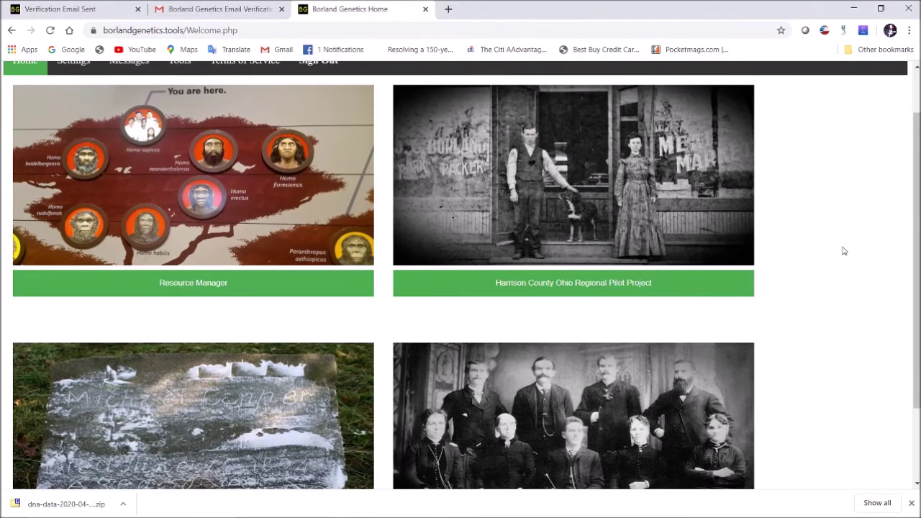
drag(918, 249, 916, 326)
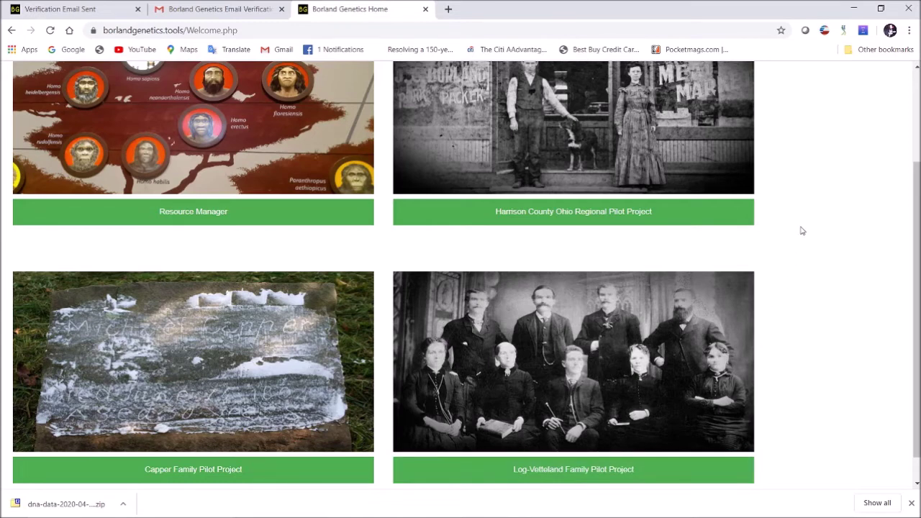
scroll(811, 230, up, 2)
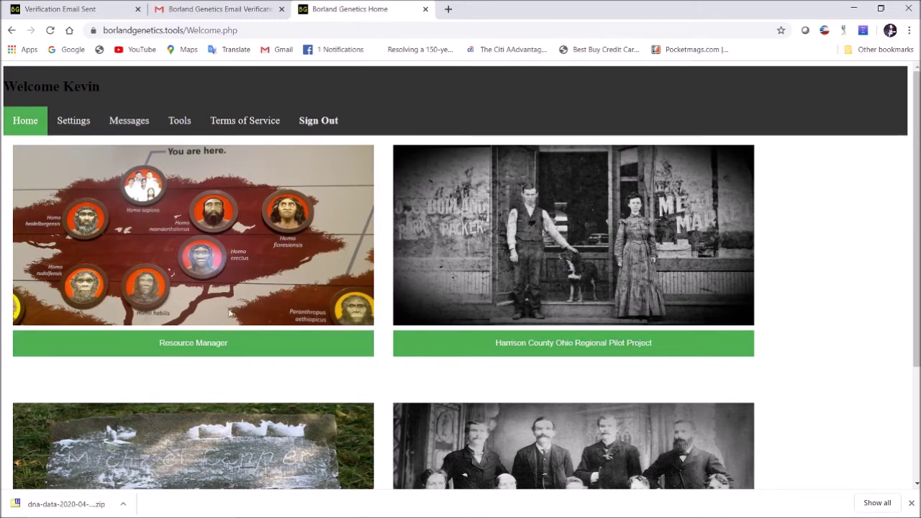
click(193, 343)
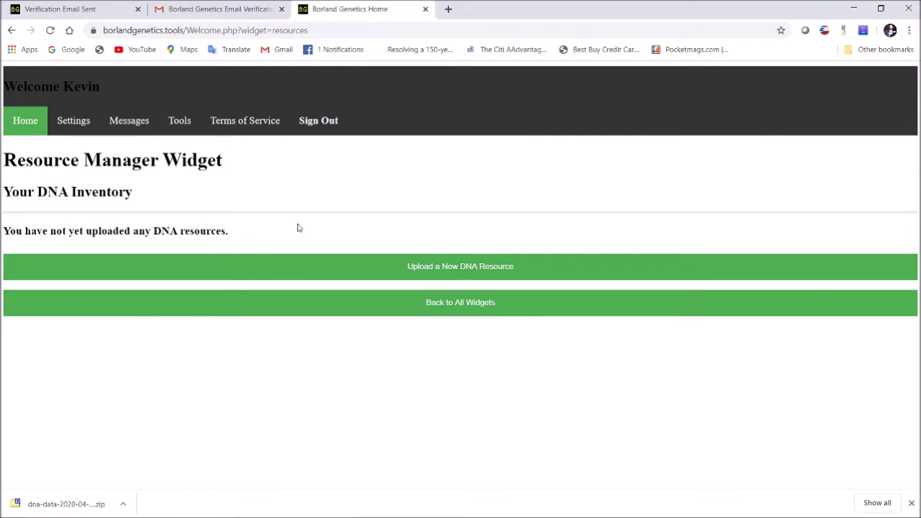
- Begin a new DNA resource upload with the donor's first and last name, gender Male, birth year 1975
click(483, 267)
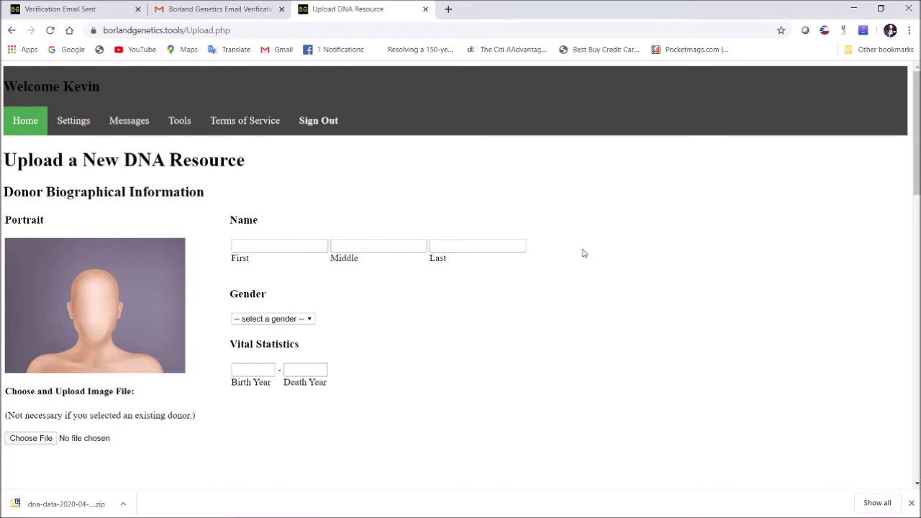
click(306, 249)
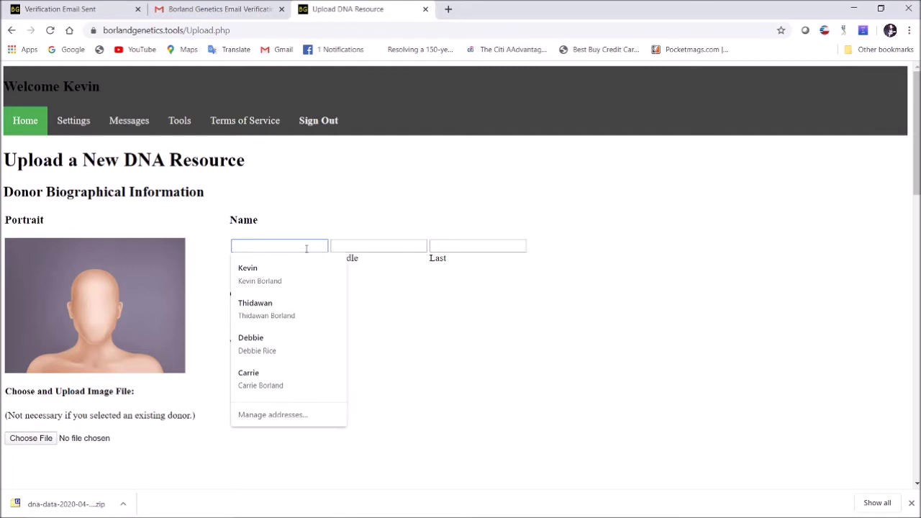
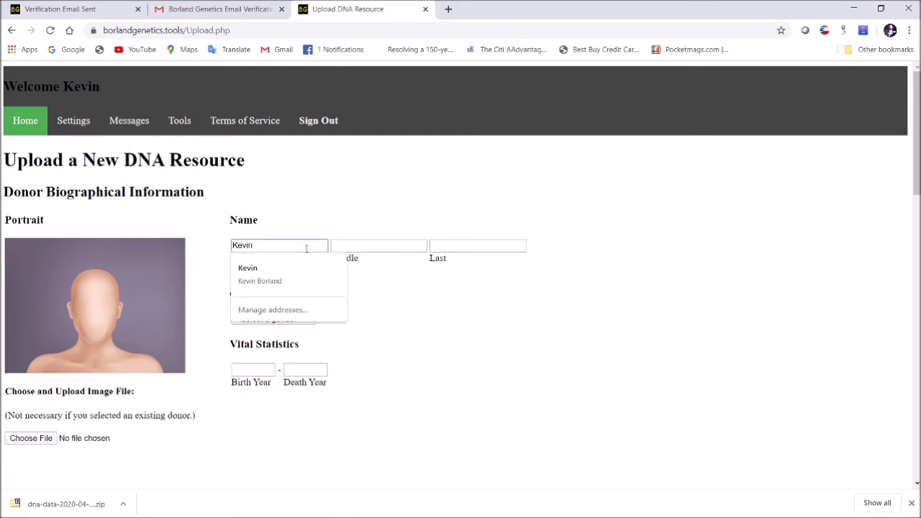
key(Tab)
key(Tab)
key(Tab)
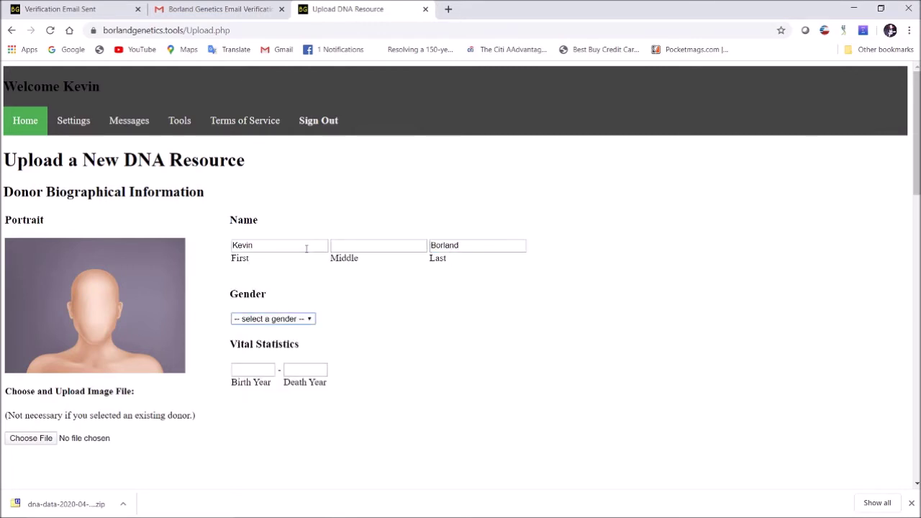
key(Tab)
key(Tab)
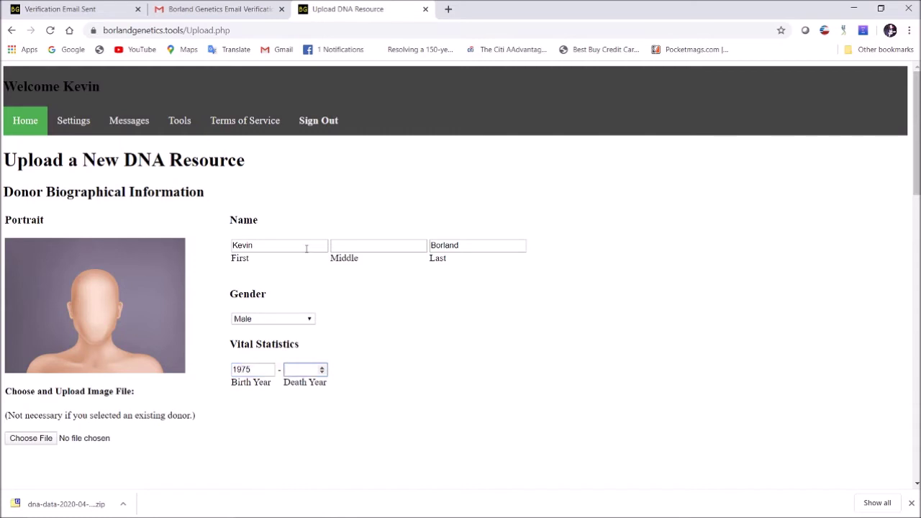
click(405, 387)
scroll(425, 344, down, 1)
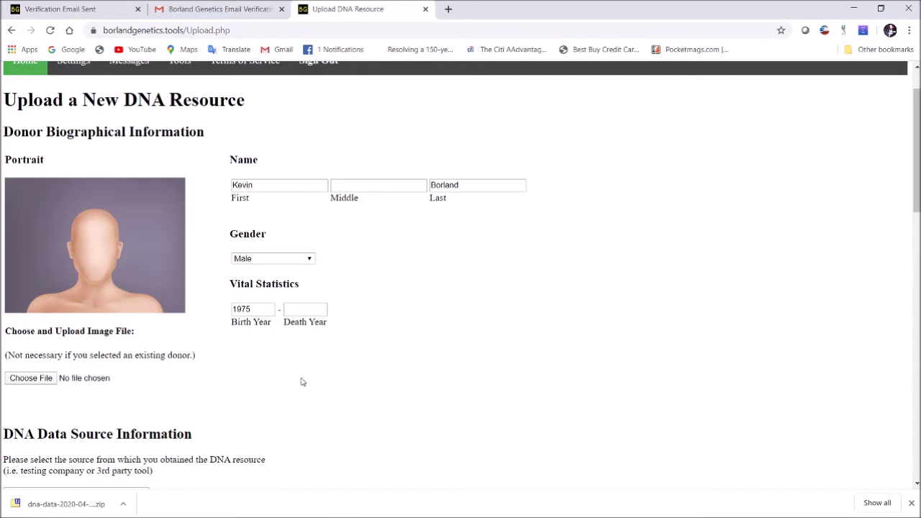
- Set the DNA source to Ancestry and declare 'I am the donor.'
scroll(302, 382, down, 4)
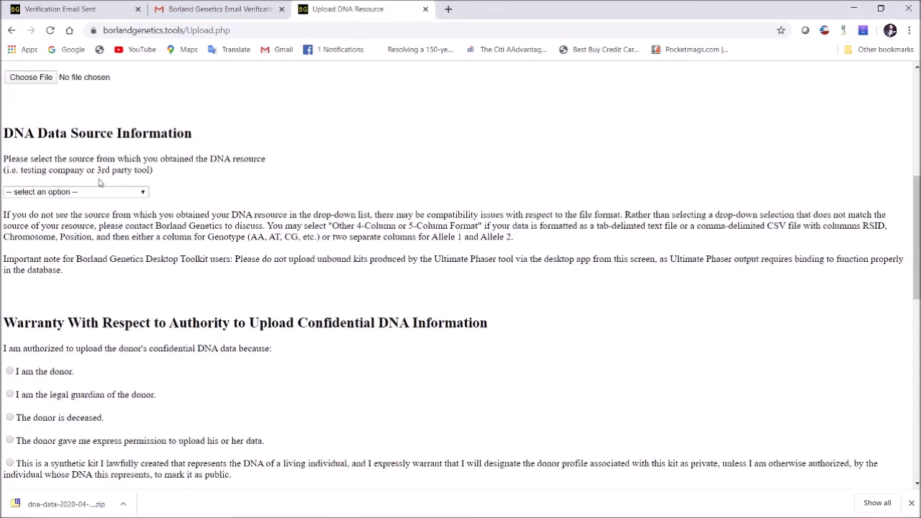
click(98, 192)
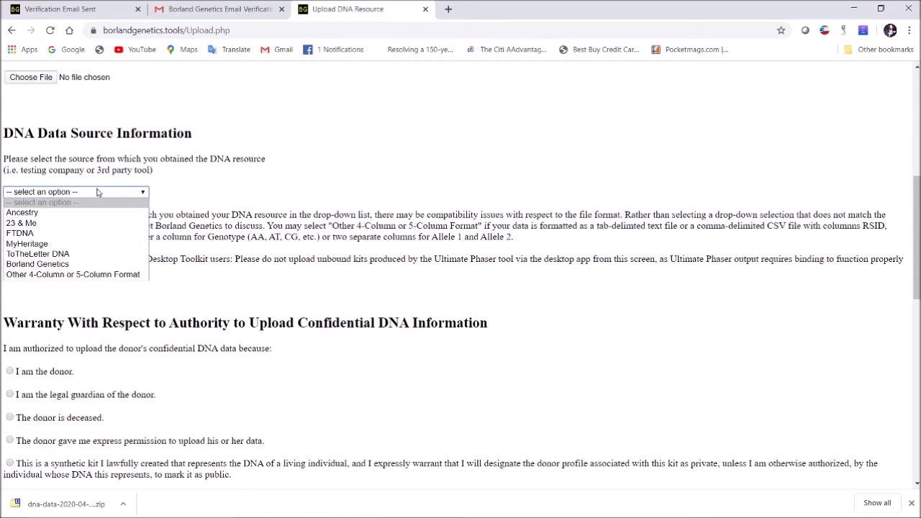
click(41, 214)
scroll(257, 194, down, 3)
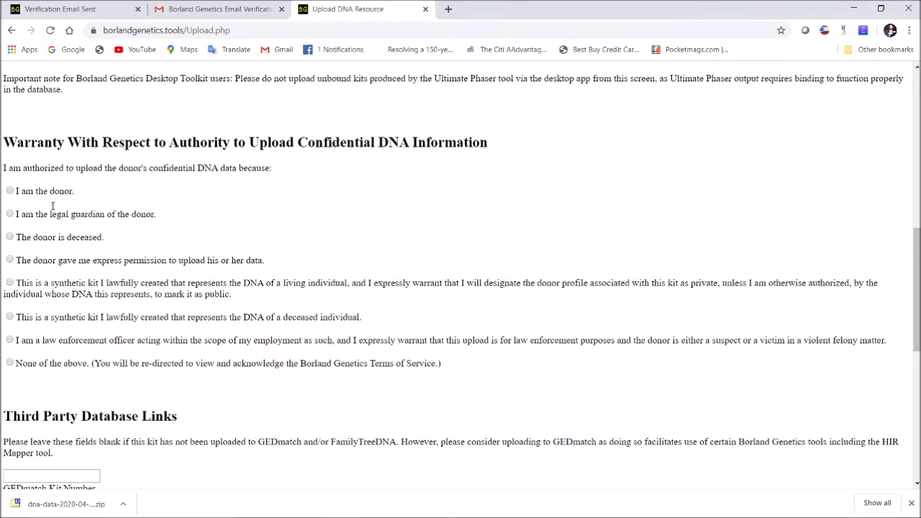
click(10, 191)
- Enter the donor's GEDmatch kit number, leaving the FamilyTreeDNA kit number blank
scroll(282, 263, down, 3)
scroll(283, 262, down, 2)
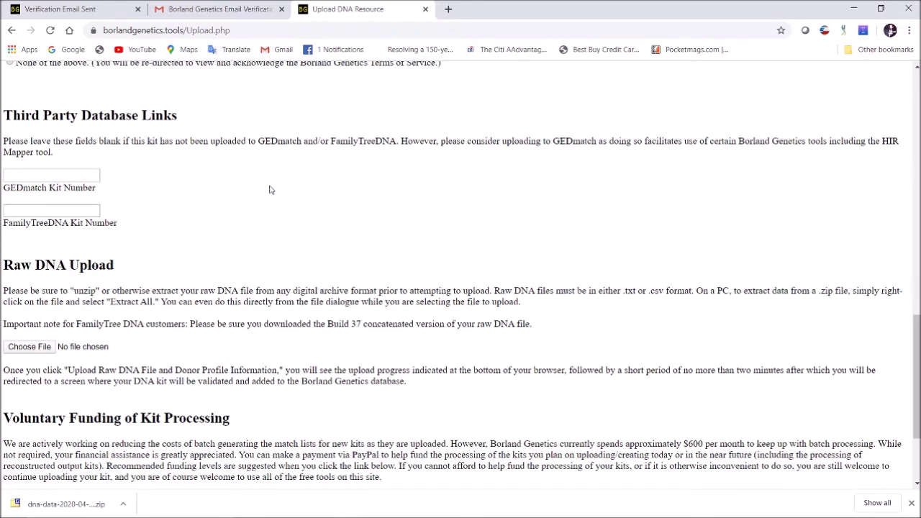
click(79, 177)
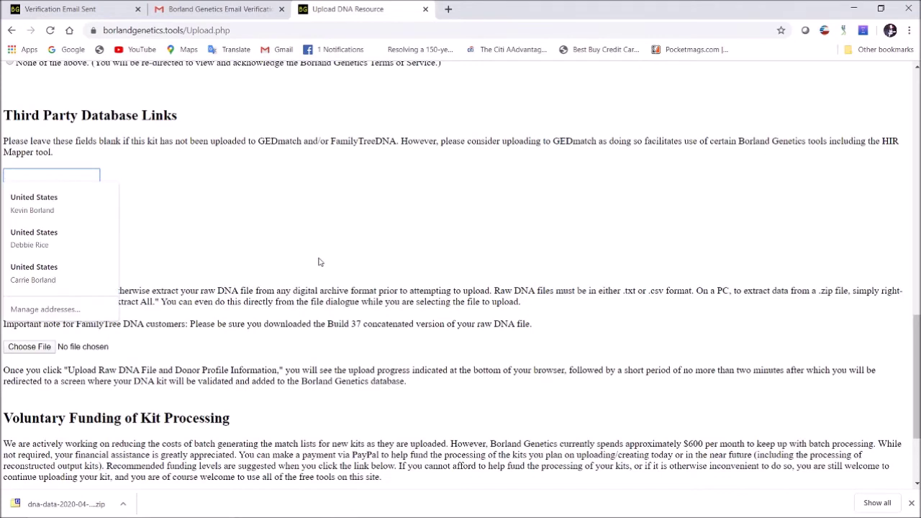
click(282, 204)
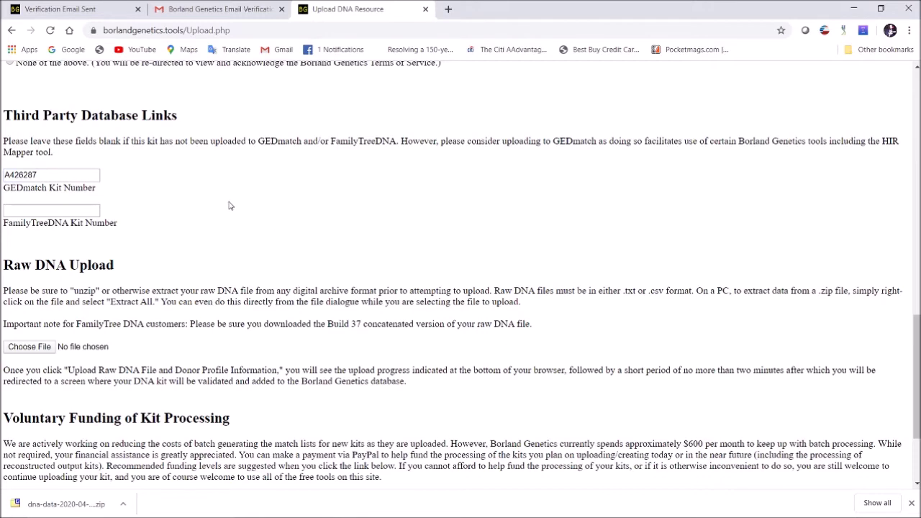
scroll(216, 199, down, 1)
scroll(242, 149, up, 1)
scroll(258, 247, down, 1)
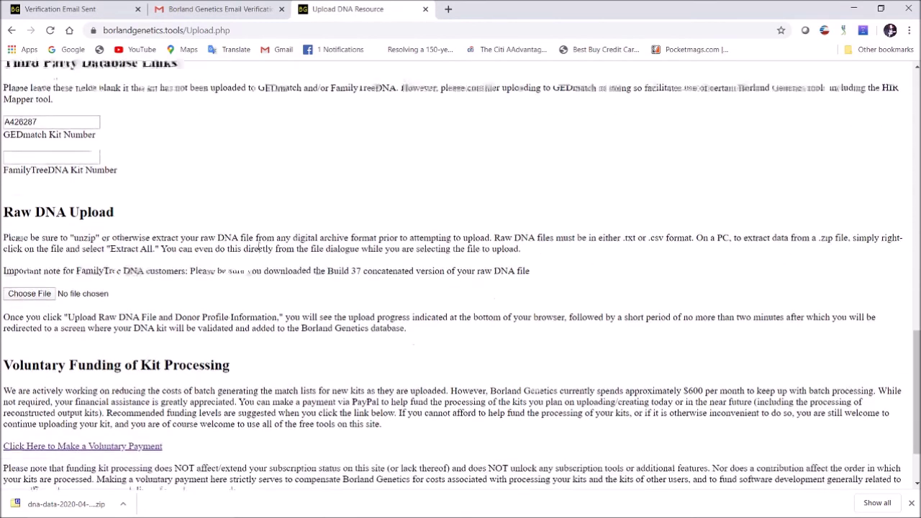
scroll(258, 247, down, 1)
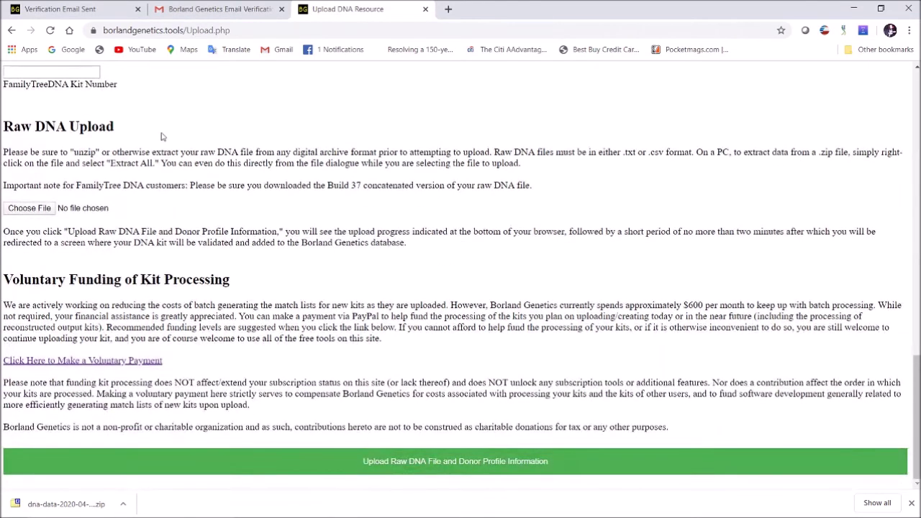
- Attach AncestryDNA.txt from Downloads/dna-data-2020-04-21 and upload it with the donor profile information
click(31, 208)
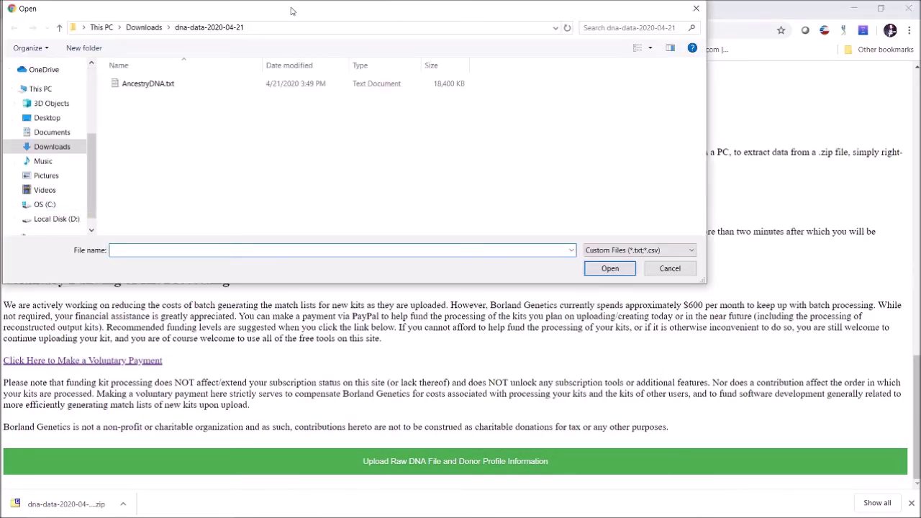
drag(291, 10, 328, 38)
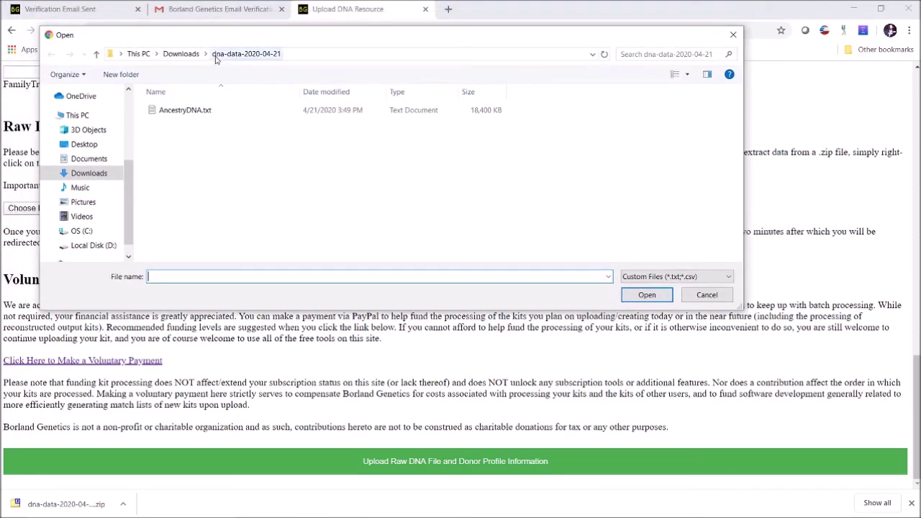
click(180, 54)
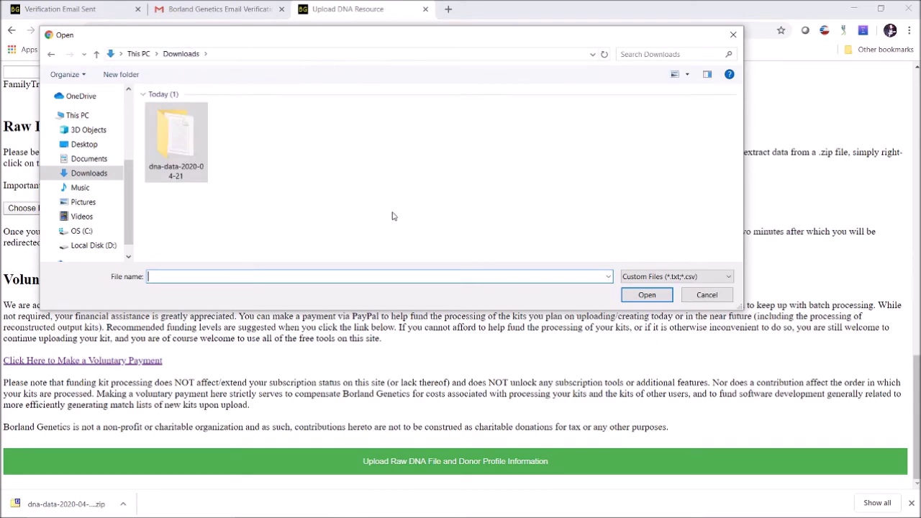
double_click(189, 137)
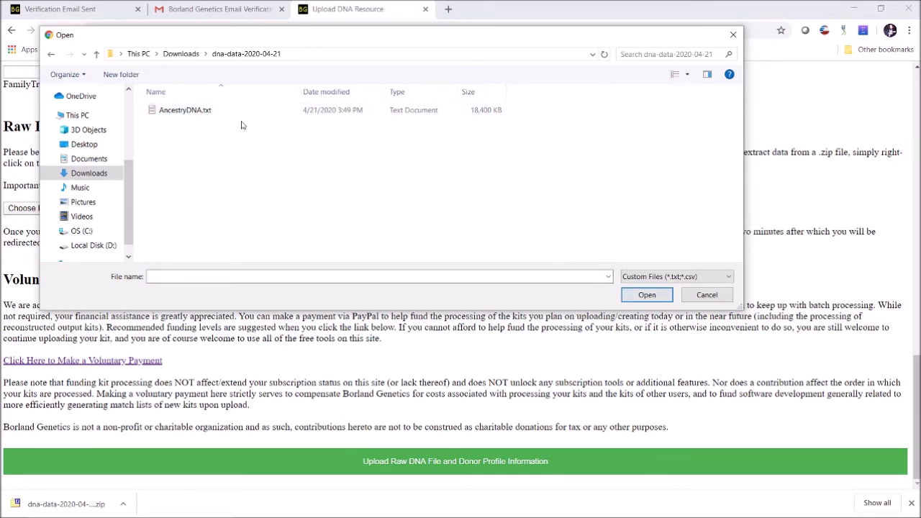
double_click(204, 112)
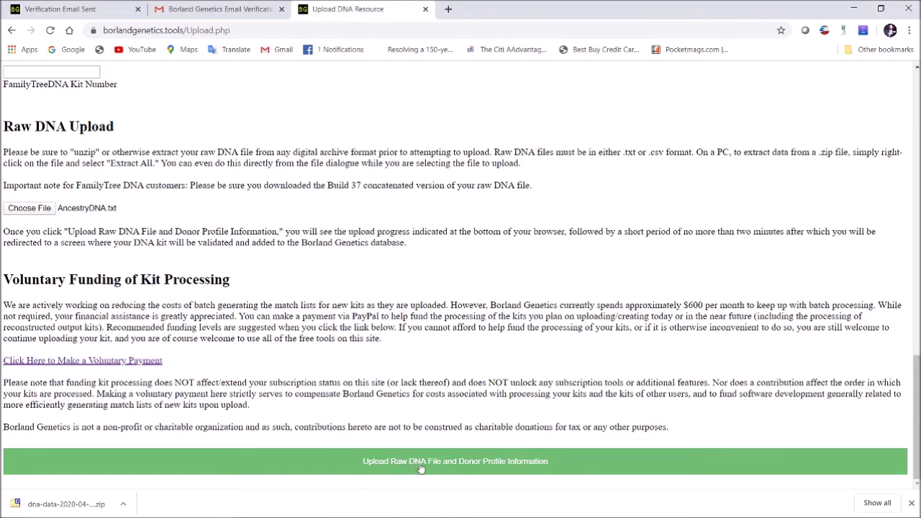
click(460, 462)
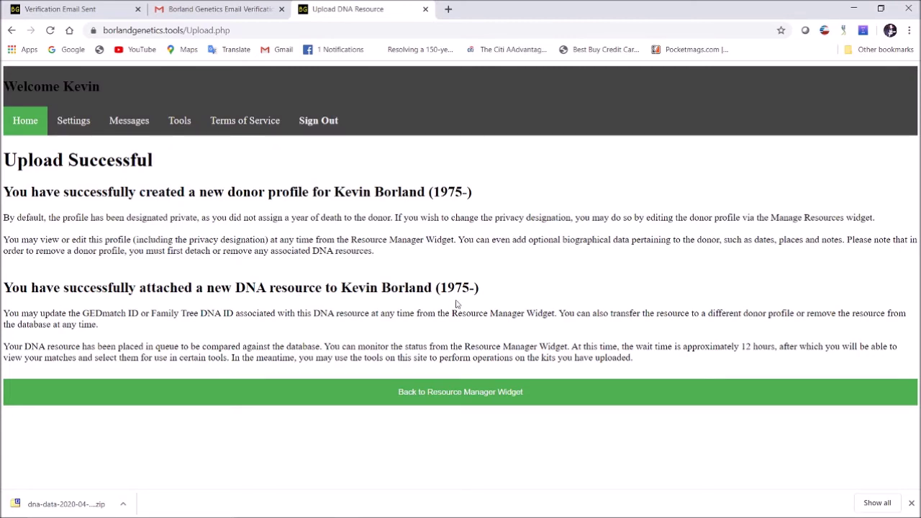
- Back in the Resource Manager, check the kit's Queued for Processing status and open its settings
click(474, 394)
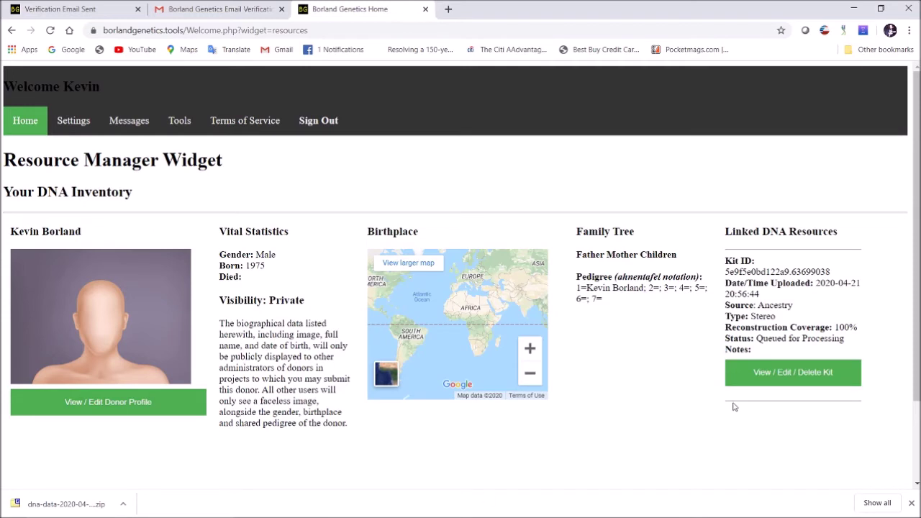
drag(755, 336, 846, 337)
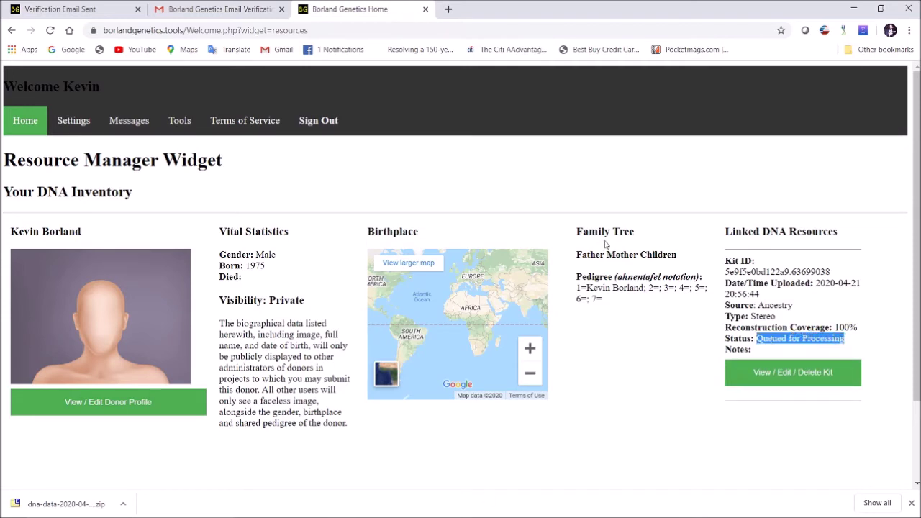
click(653, 332)
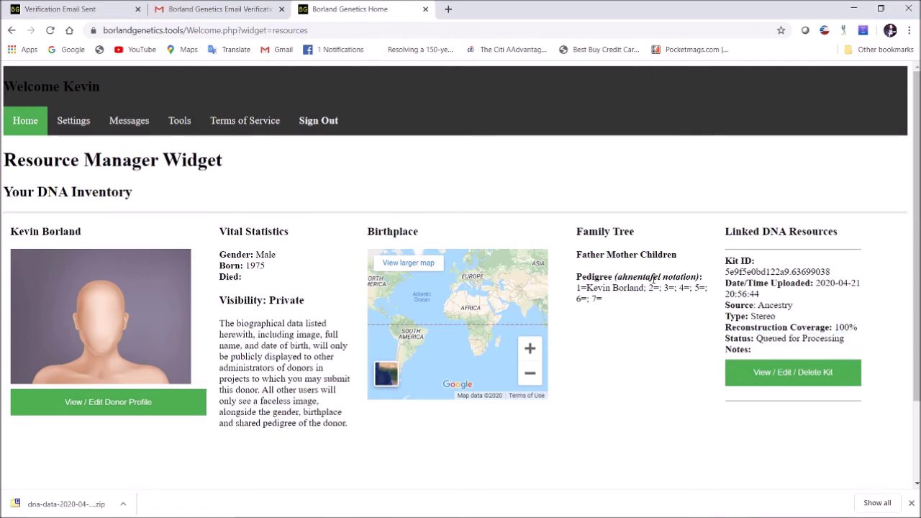
click(806, 373)
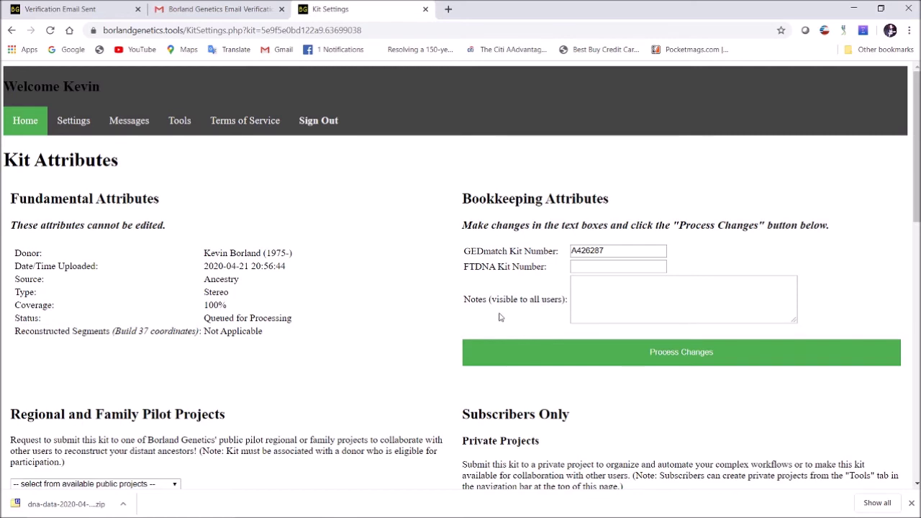
- Write the kit note 'Ancestry version 1 kit from 2013' and process the changes
click(622, 299)
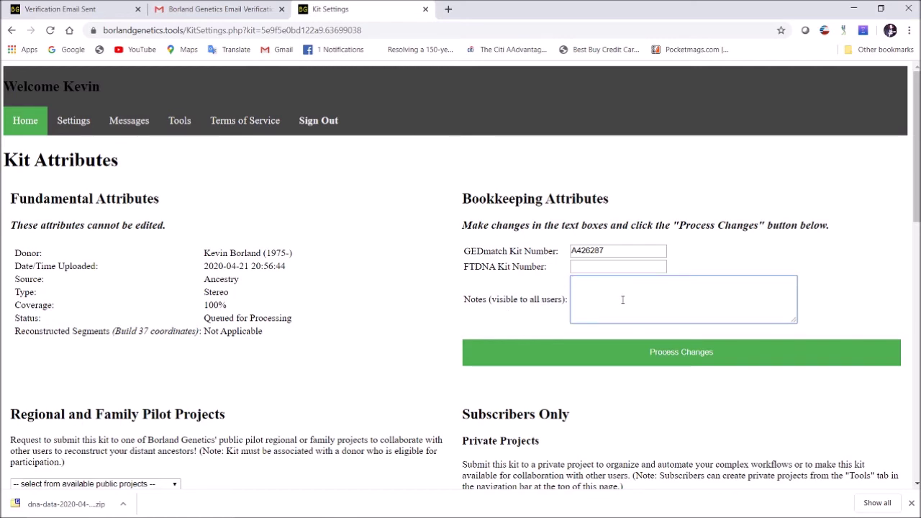
text(Ancestry version 2 kit)
text(from 2013)
click(341, 343)
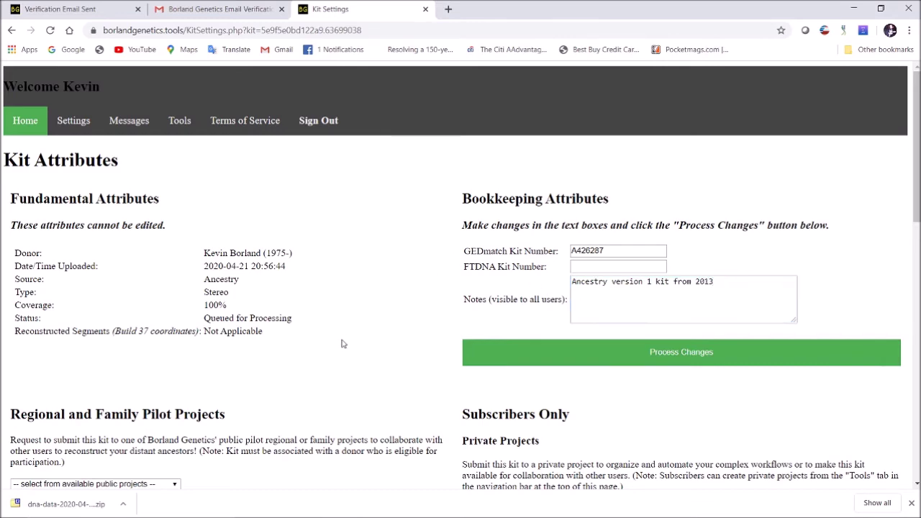
scroll(373, 318, down, 2)
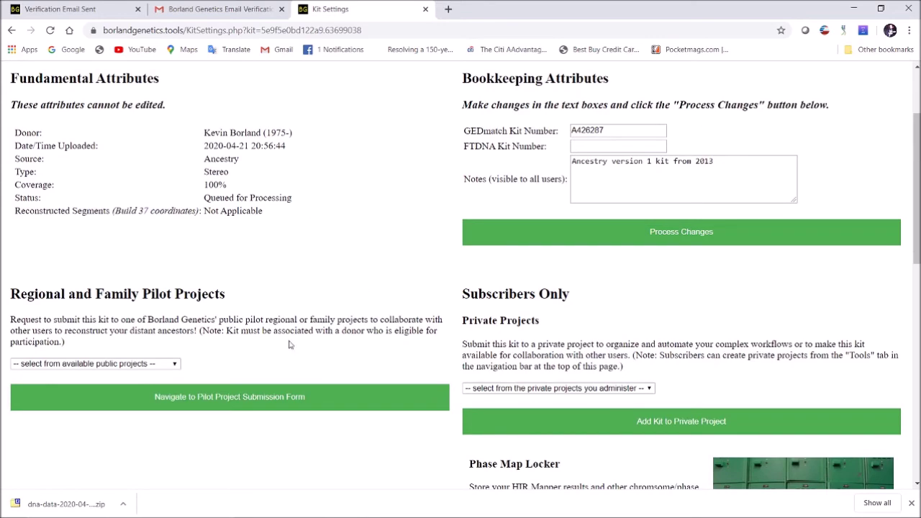
scroll(575, 378, down, 1)
scroll(571, 281, down, 2)
scroll(573, 282, up, 1)
scroll(640, 219, up, 2)
click(664, 232)
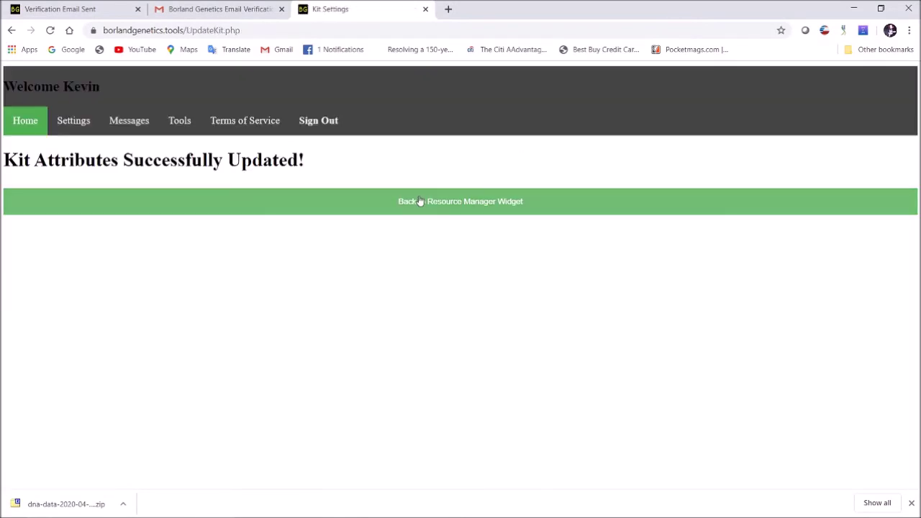
- Return to the Resource Manager Widget via Home, where the kit now shows its new note
click(461, 205)
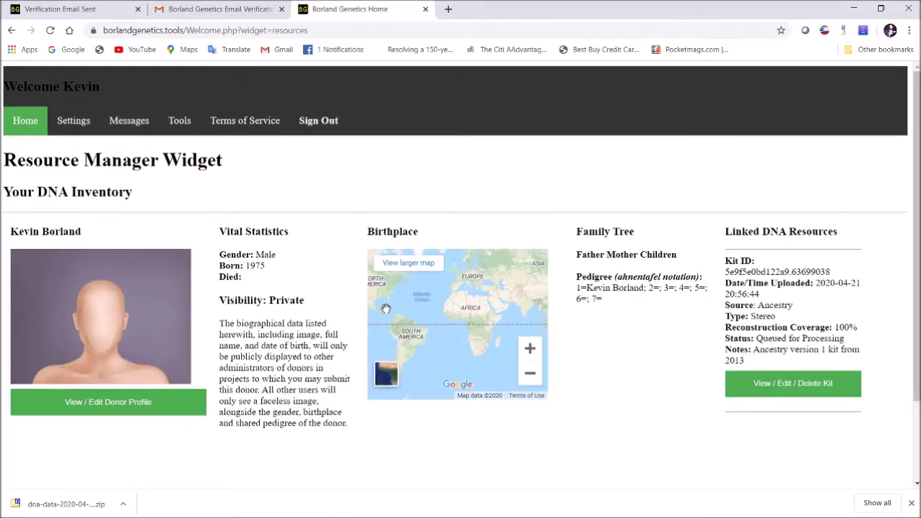
click(788, 388)
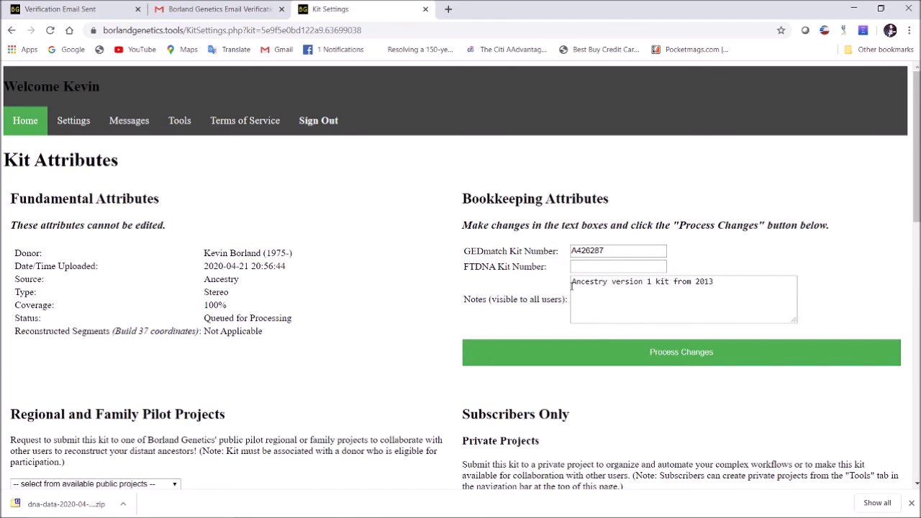
scroll(299, 363, down, 2)
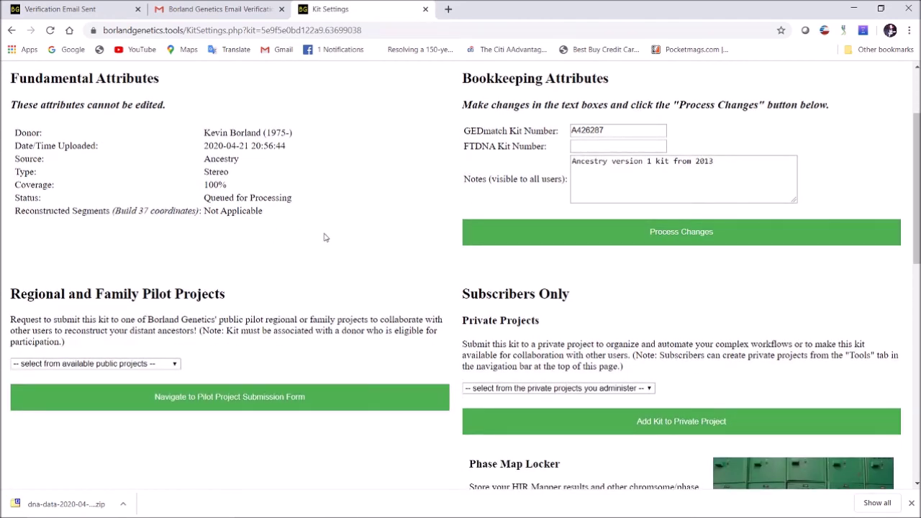
scroll(325, 237, up, 2)
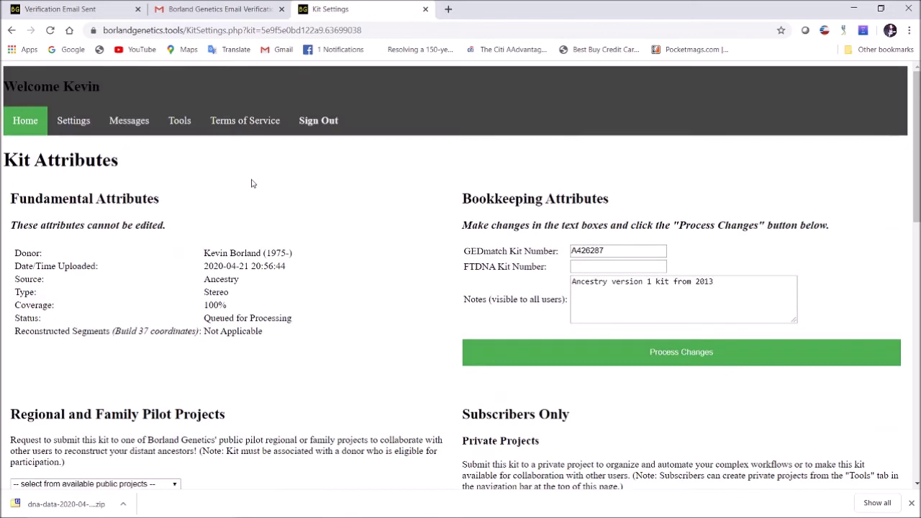
click(29, 127)
click(241, 349)
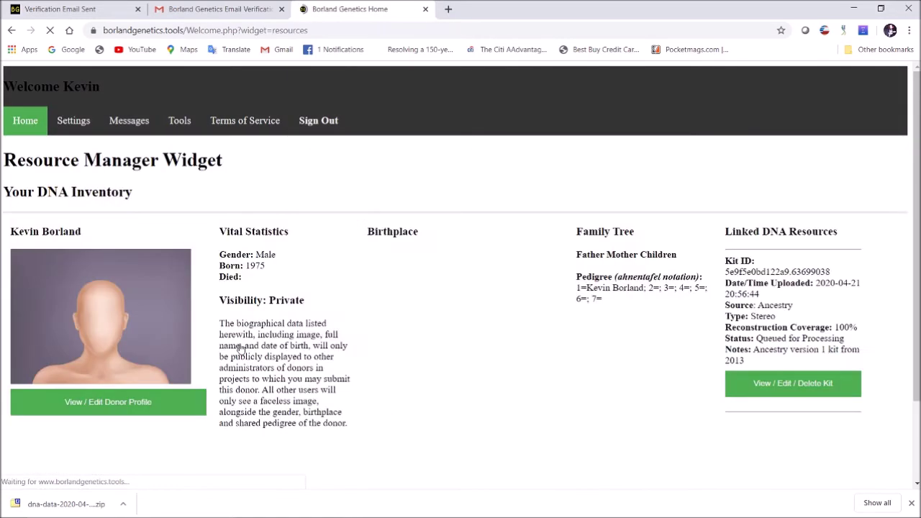
- Open the donor profile settings and set its visibility to Public
click(108, 404)
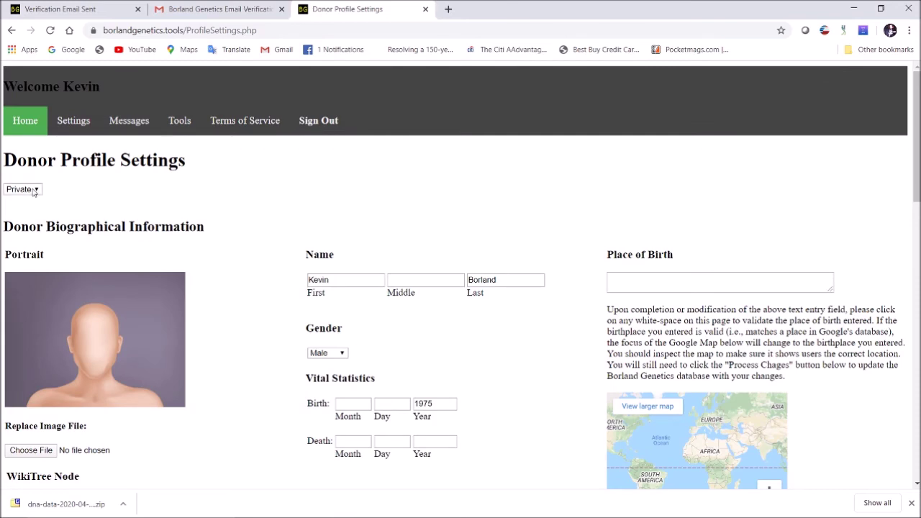
click(34, 190)
click(22, 199)
- Set the donor's place of birth to Jersey City, NJ and validate it on the map
scroll(271, 205, down, 2)
click(660, 158)
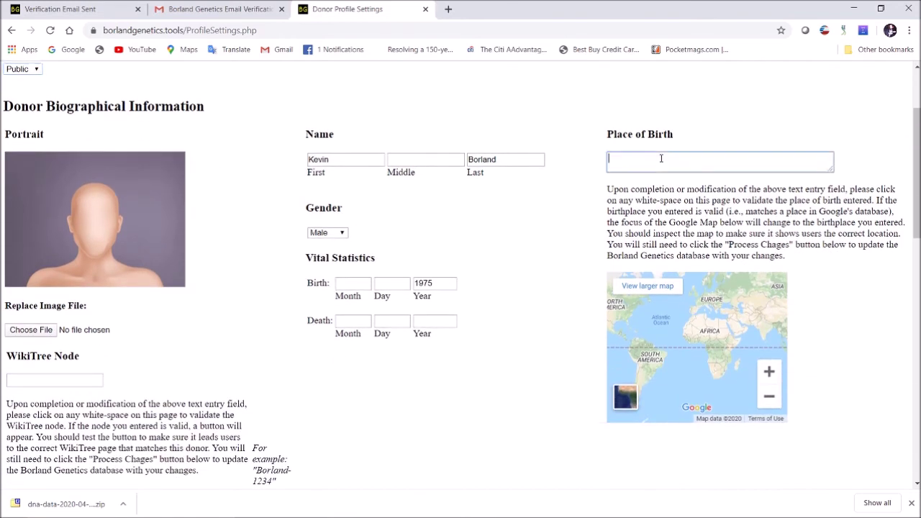
text(Jersey City, NJ)
click(587, 112)
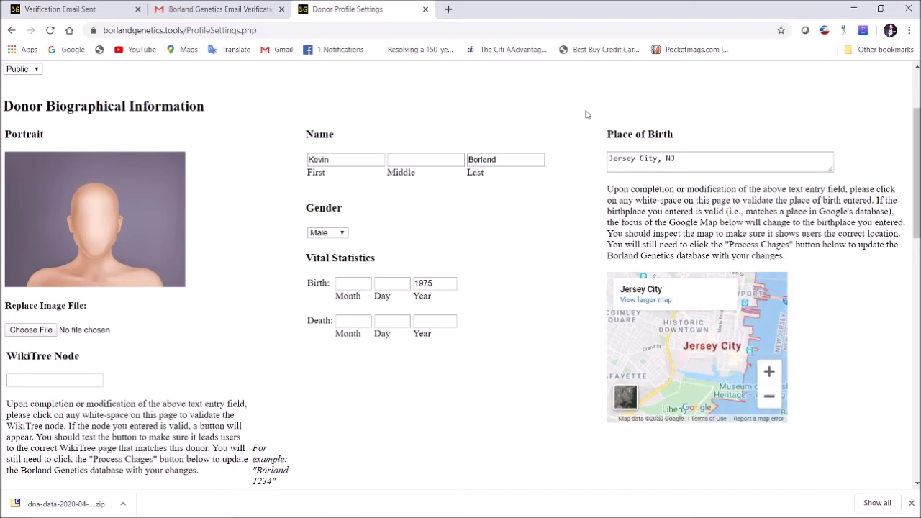
drag(723, 160, 574, 164)
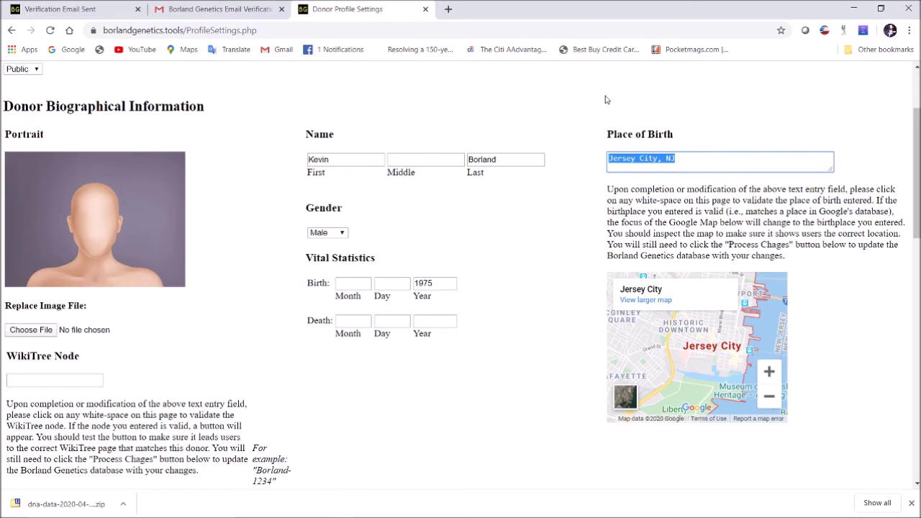
- Change the place of birth to 'Maternity Hospital, Jersey City, NJ' and validate it on the map
text(Maternity Hospital)
key(BackSpace)
text(al, Jersey City, NJ)
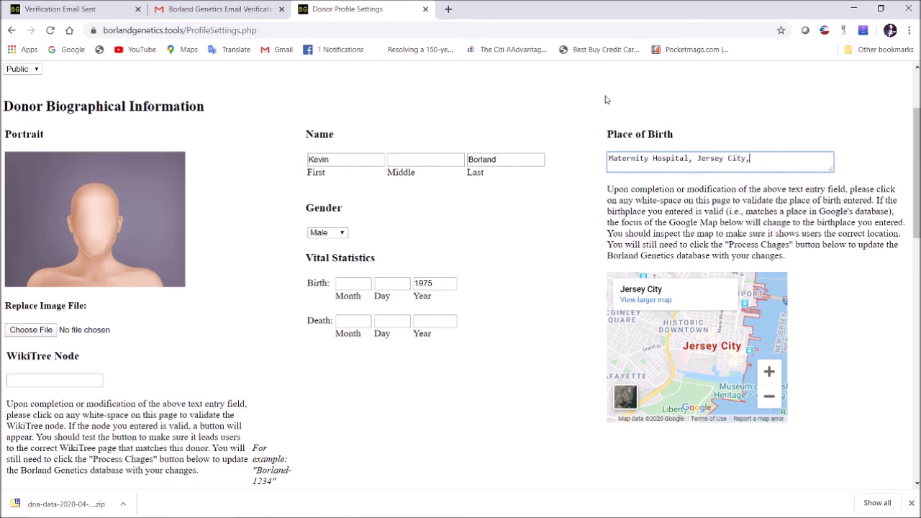
click(557, 126)
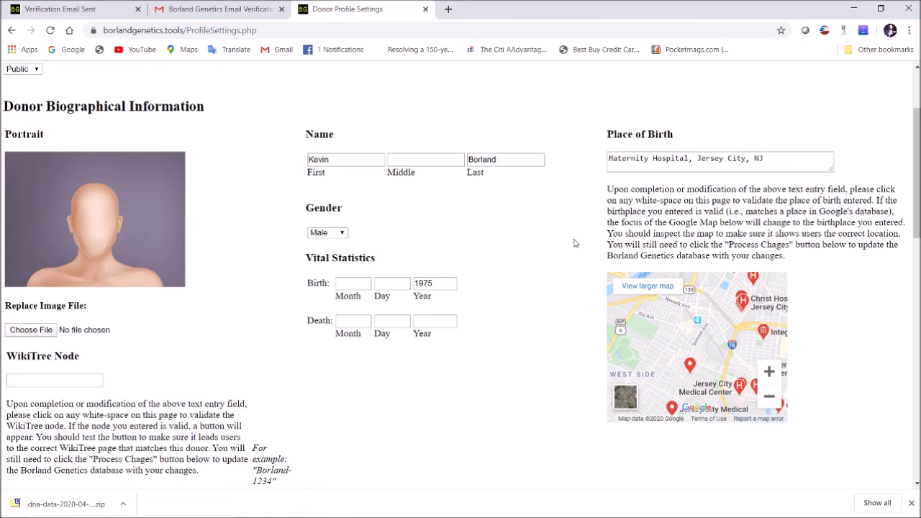
scroll(561, 236, down, 3)
scroll(568, 267, up, 4)
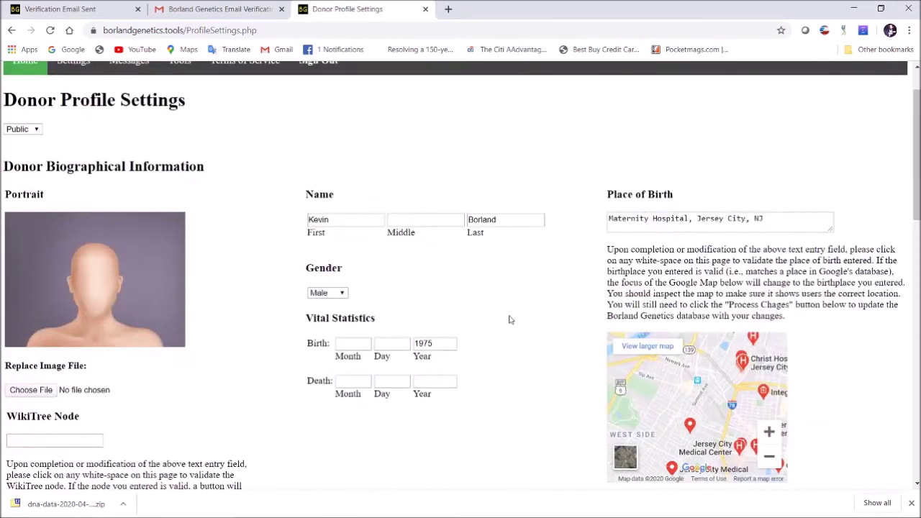
scroll(550, 269, down, 2)
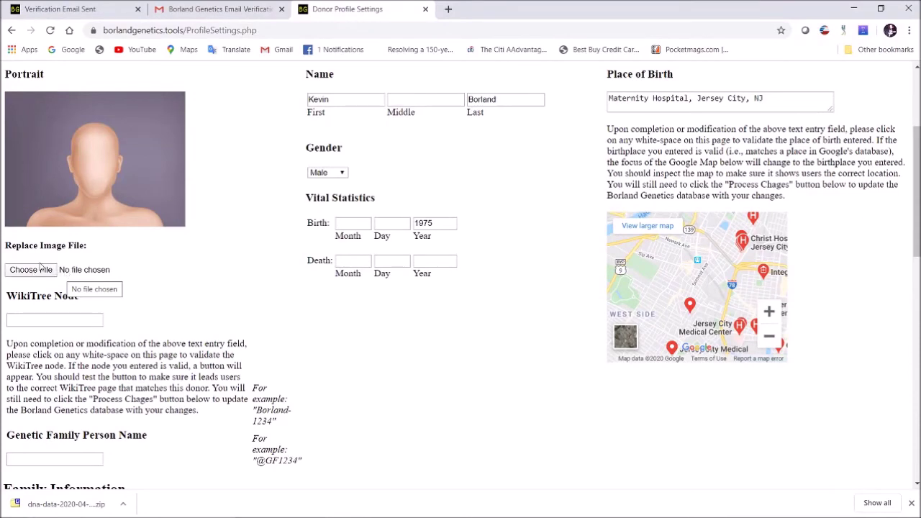
scroll(216, 193, up, 3)
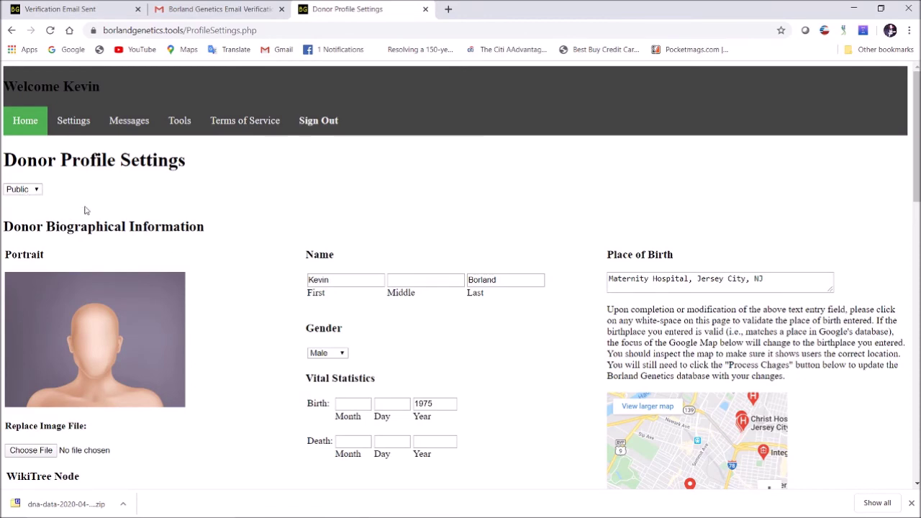
scroll(211, 249, down, 3)
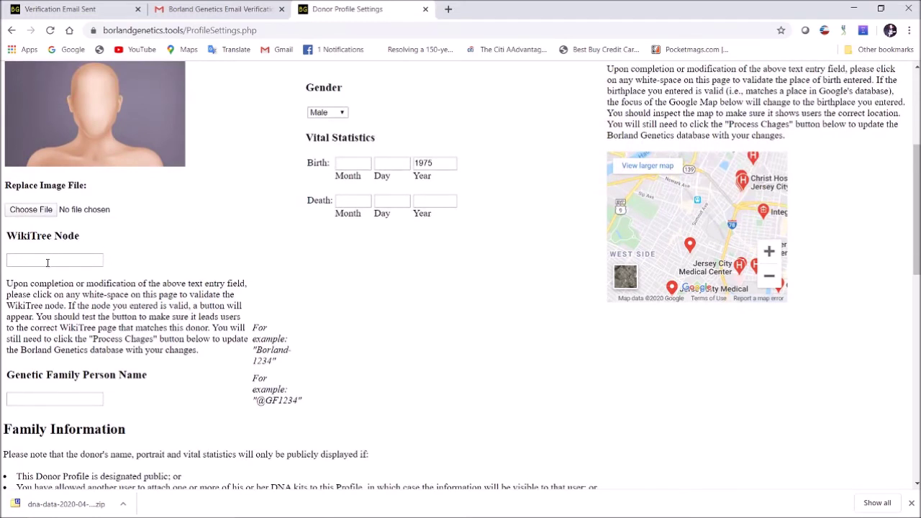
- Look up the user's own WikiTree profile in a new tab and copy its WikiTree ID
click(448, 10)
text(wikitree.com)
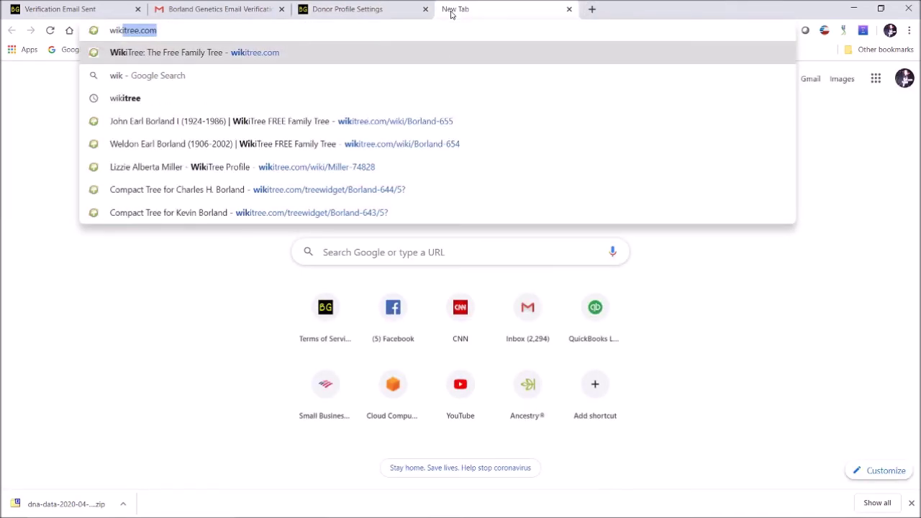
key(Return)
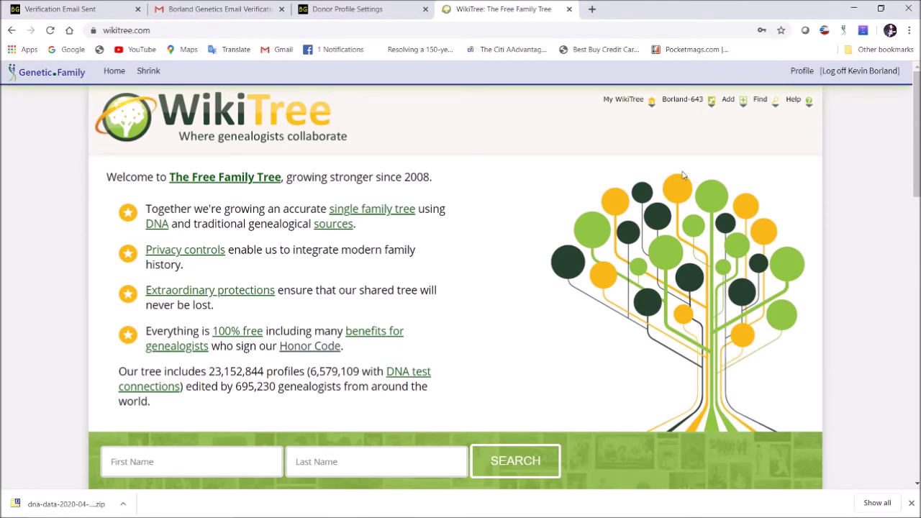
click(679, 100)
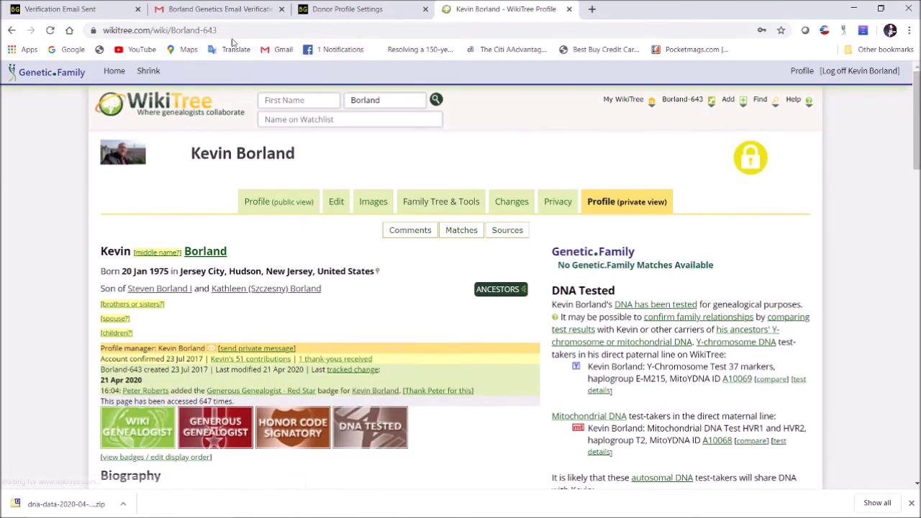
drag(170, 31, 224, 35)
key(ctrl+c)
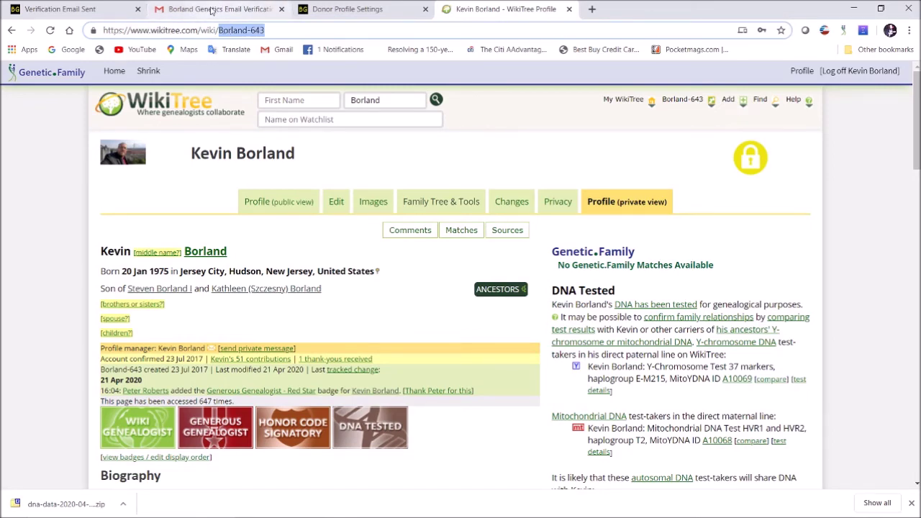
- Paste the WikiTree ID into the donor's WikiTree Node field and validate it
click(332, 8)
click(54, 260)
key(ctrl+v)
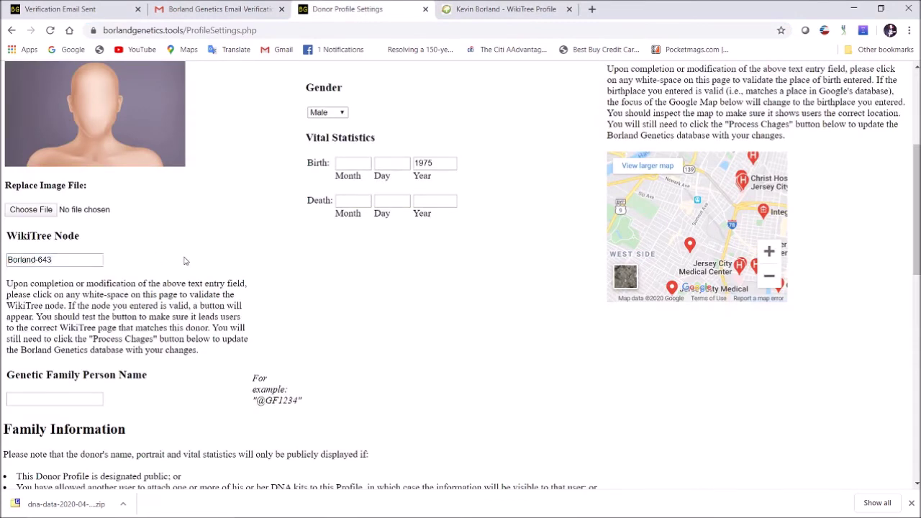
click(184, 260)
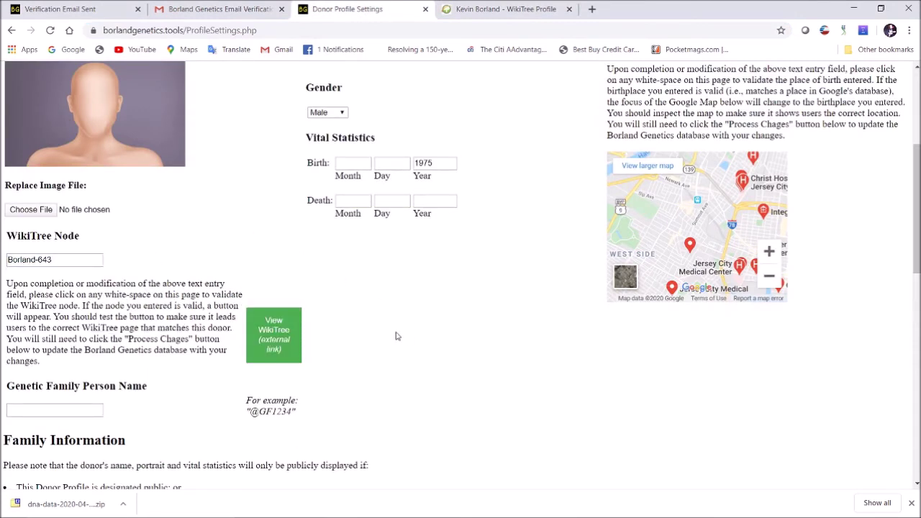
click(279, 343)
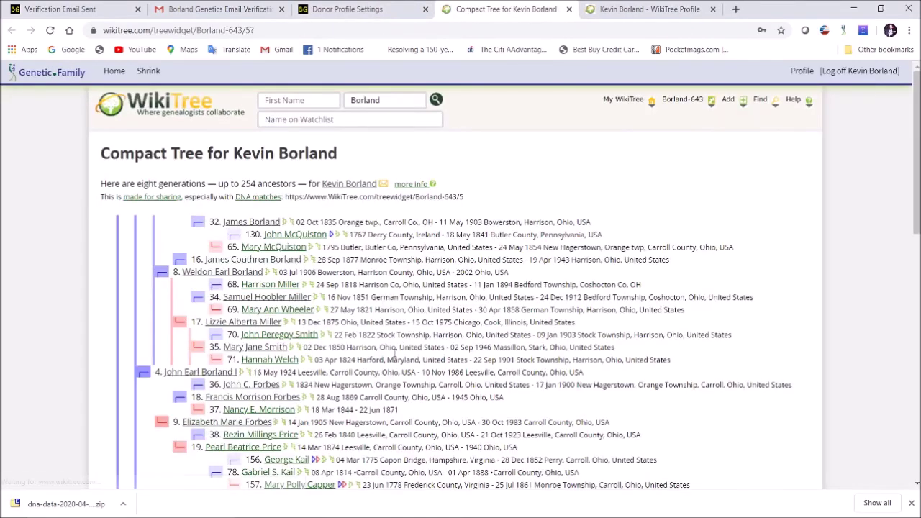
scroll(377, 341, down, 10)
scroll(377, 342, up, 6)
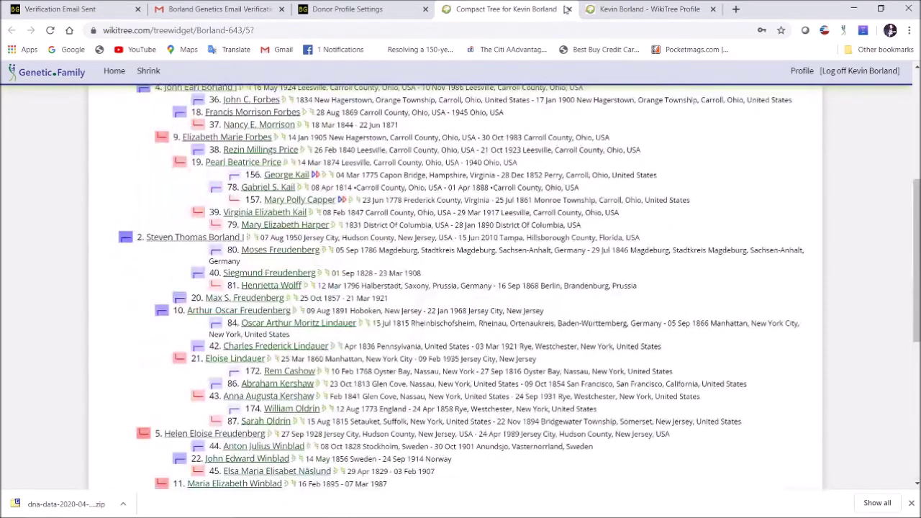
click(567, 8)
scroll(427, 287, down, 3)
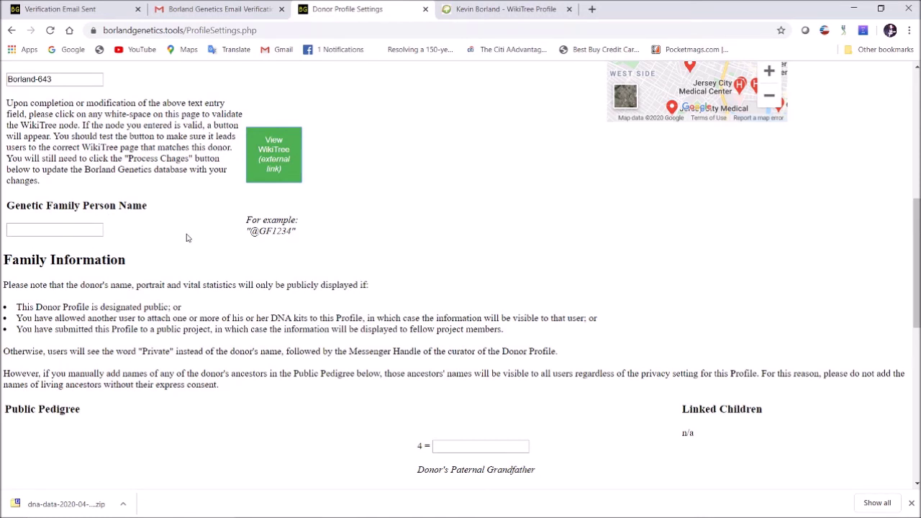
- Enter the donor's father's full name in Public Pedigree slot 2 (Donor's Father)
scroll(205, 232, down, 2)
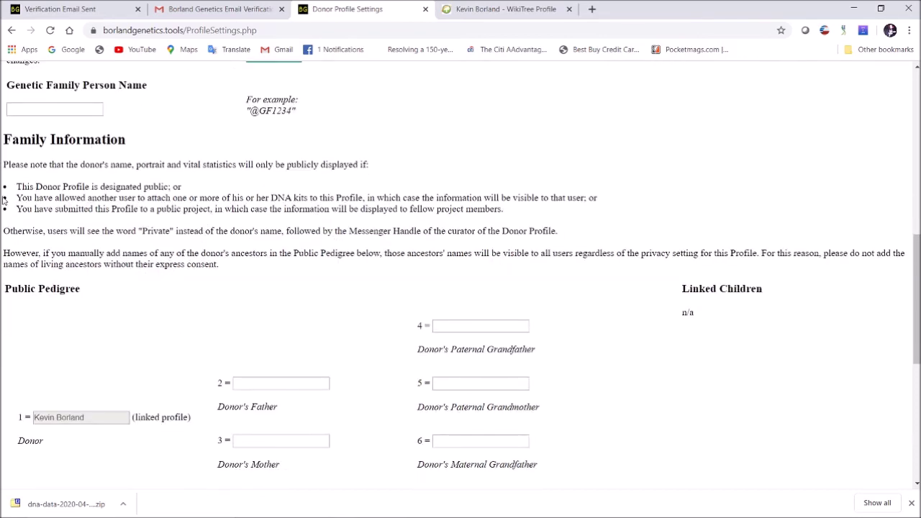
scroll(209, 291, down, 3)
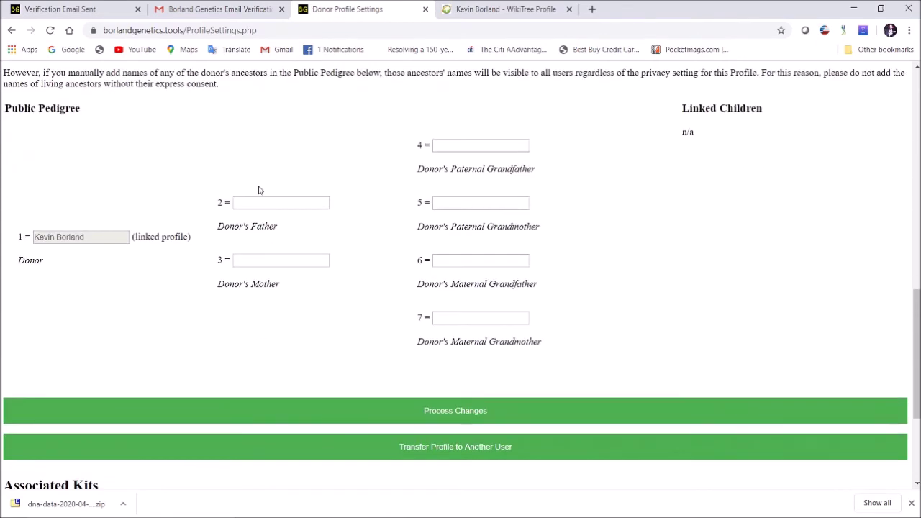
scroll(313, 136, up, 1)
scroll(464, 180, up, 2)
scroll(468, 180, down, 1)
scroll(465, 220, up, 3)
scroll(522, 214, down, 2)
scroll(520, 225, down, 1)
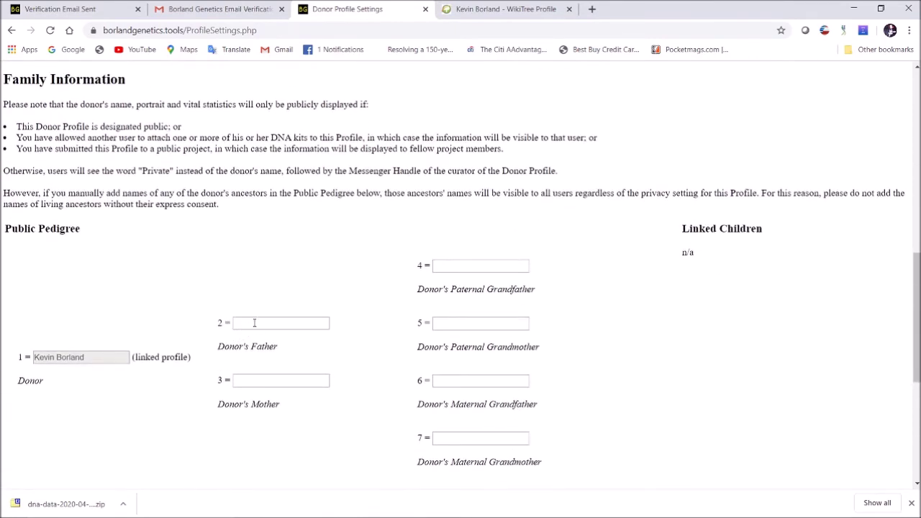
click(254, 323)
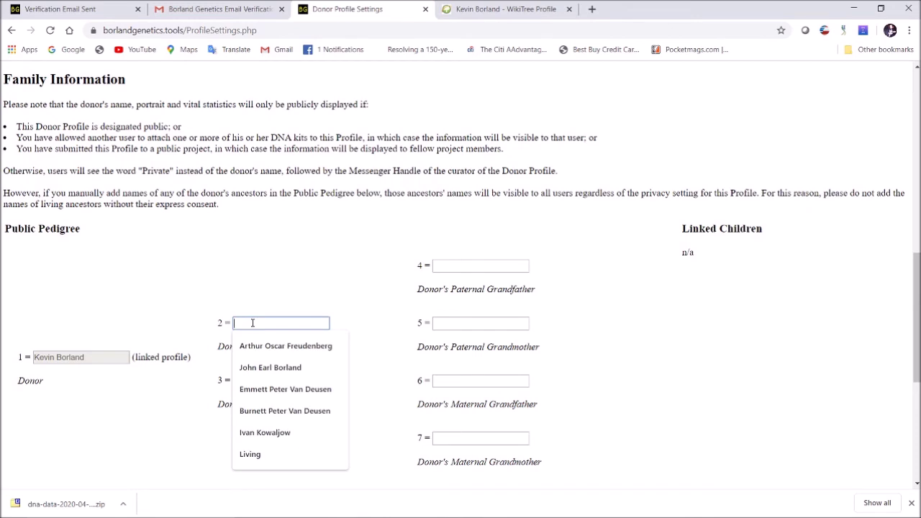
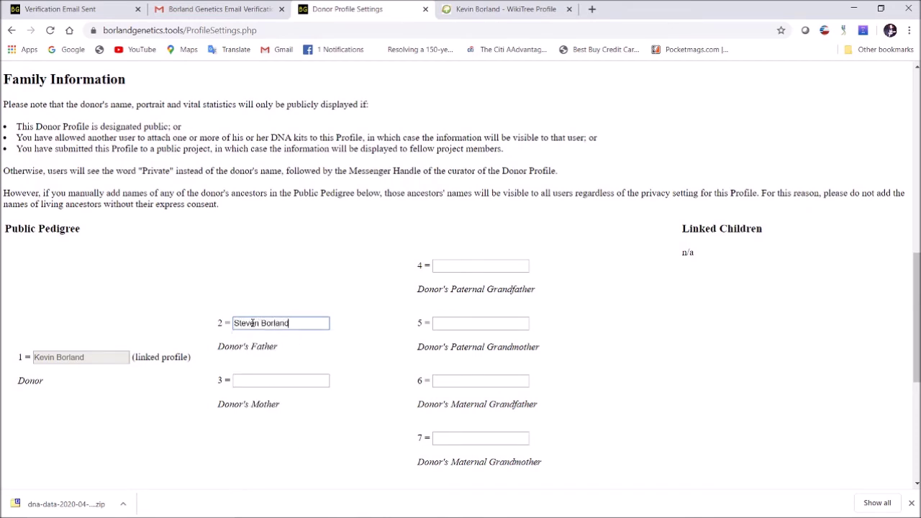
click(345, 292)
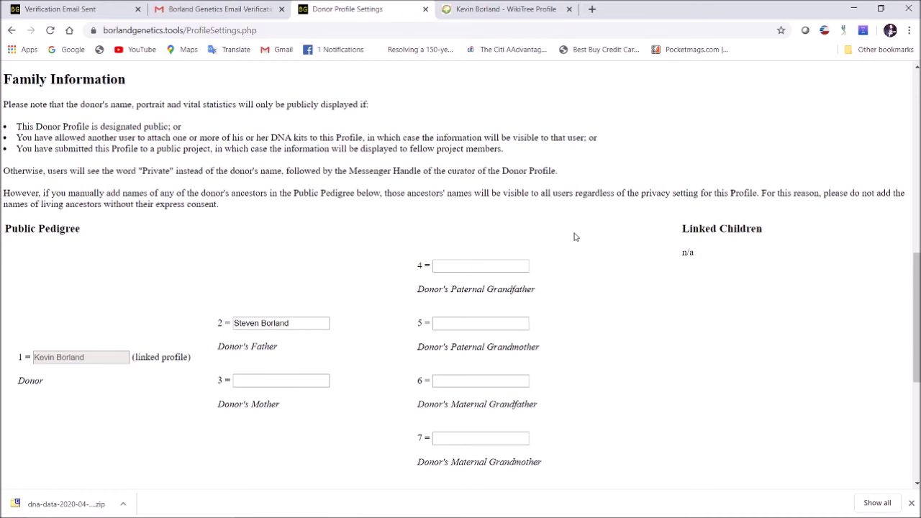
scroll(543, 279, down, 1)
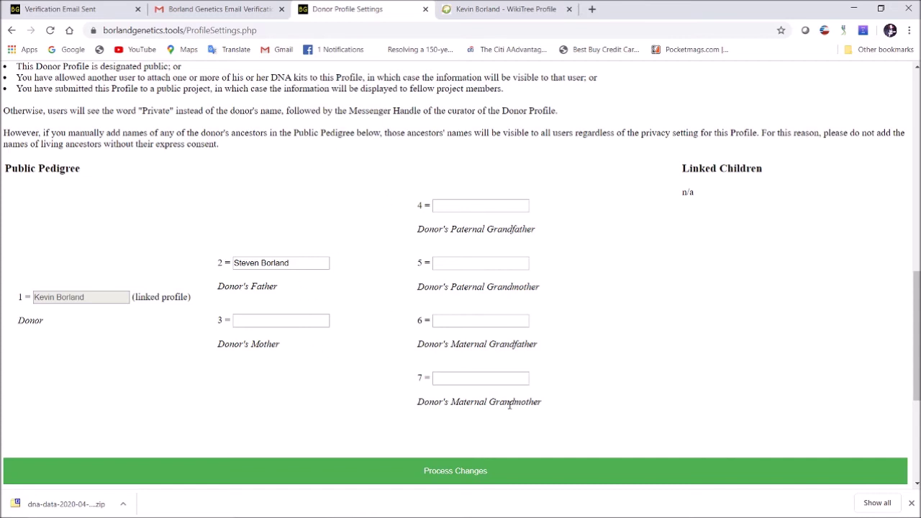
scroll(592, 198, down, 3)
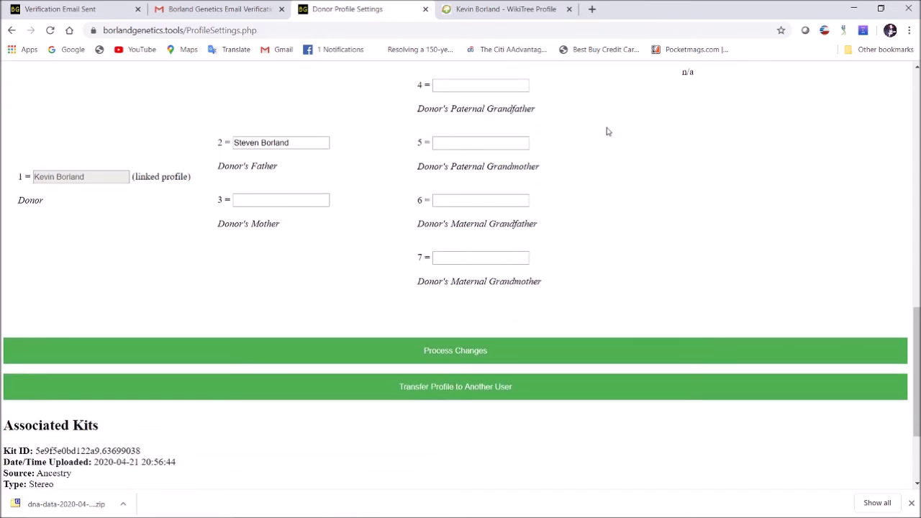
- Save the donor profile changes and go back to the Resource Manager overview
click(525, 348)
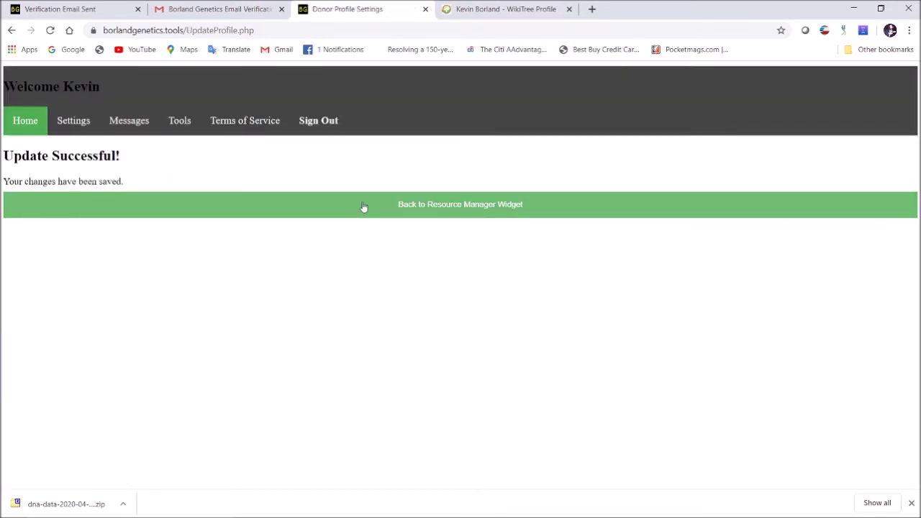
click(485, 208)
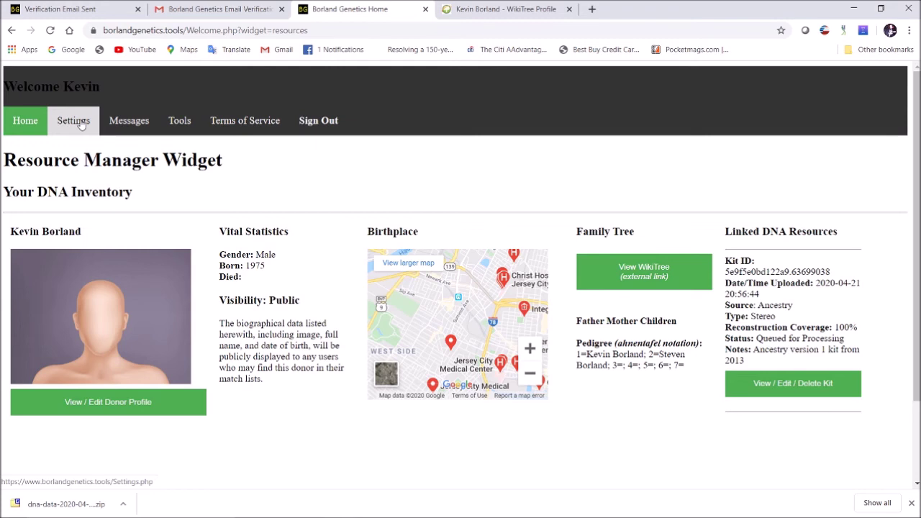
- In Account Settings, replace the current messenger handle with the new handle
click(82, 125)
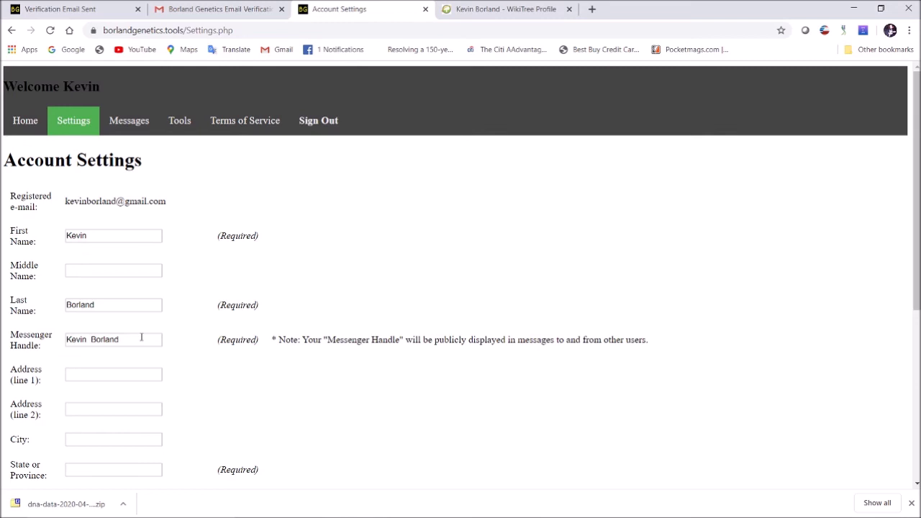
drag(134, 337, 2, 340)
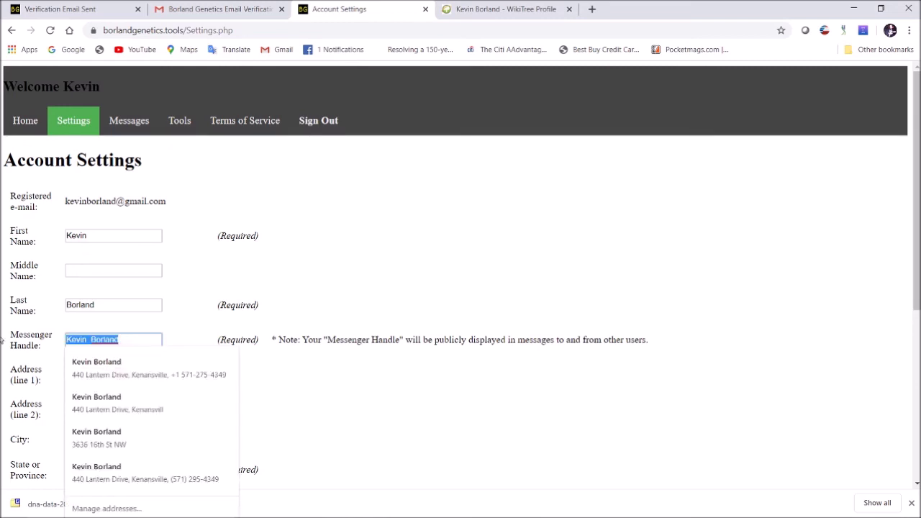
text(kevin001)
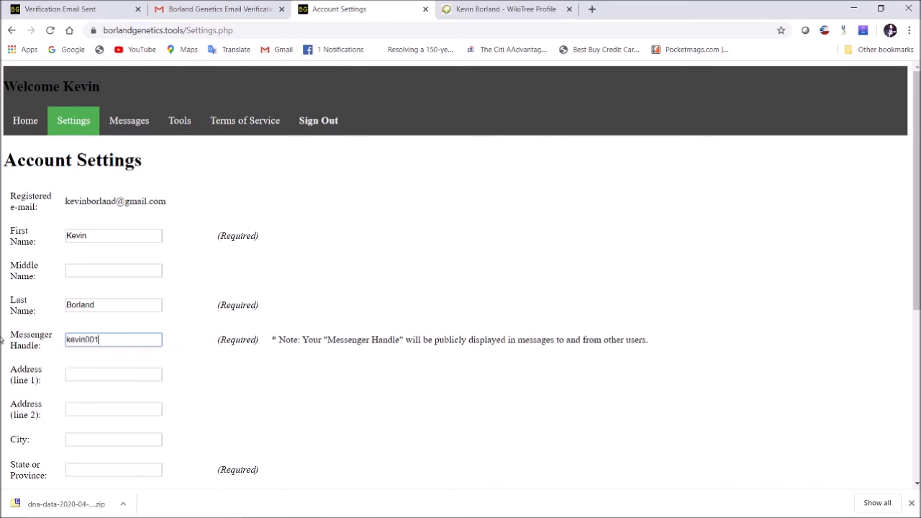
click(373, 272)
scroll(374, 273, down, 2)
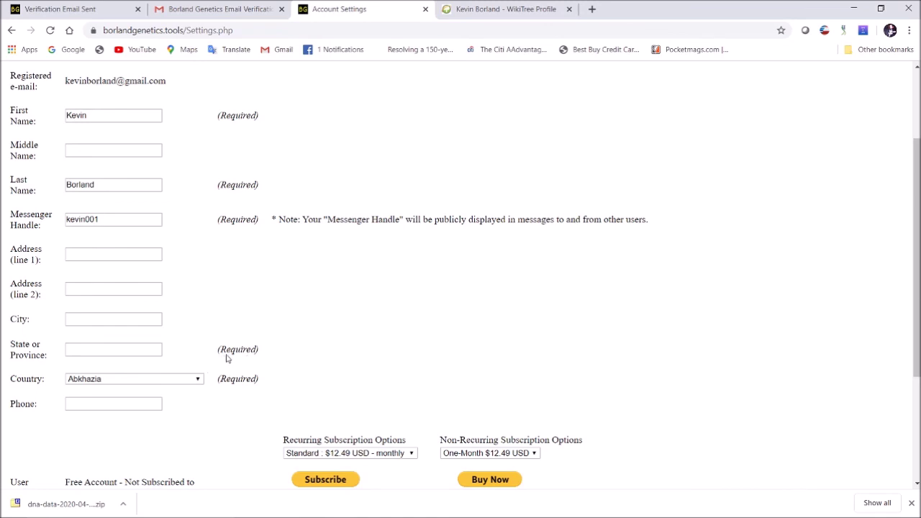
- Set State or Province to Florida and Country to United States
click(115, 351)
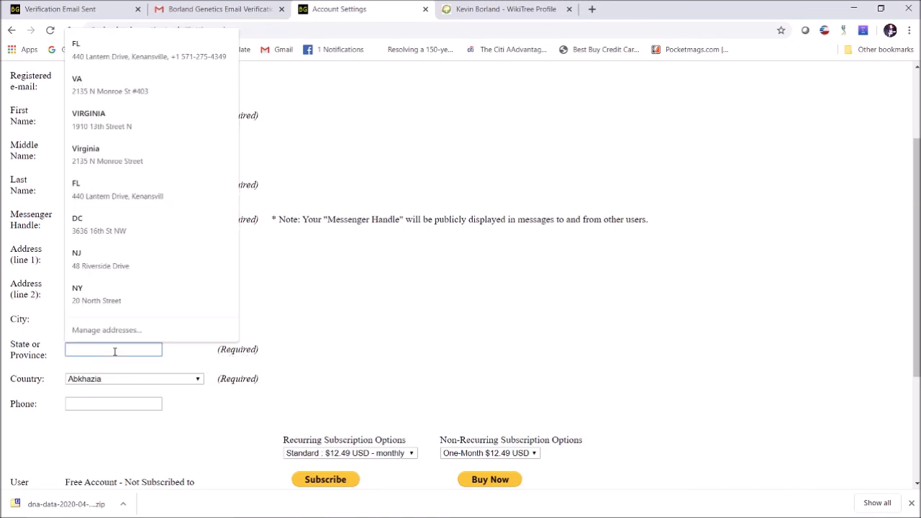
text(Florida)
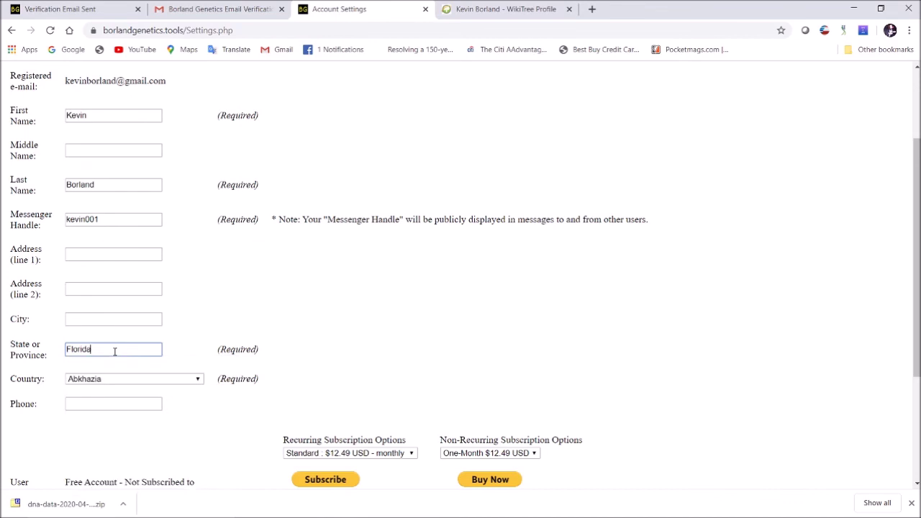
click(198, 308)
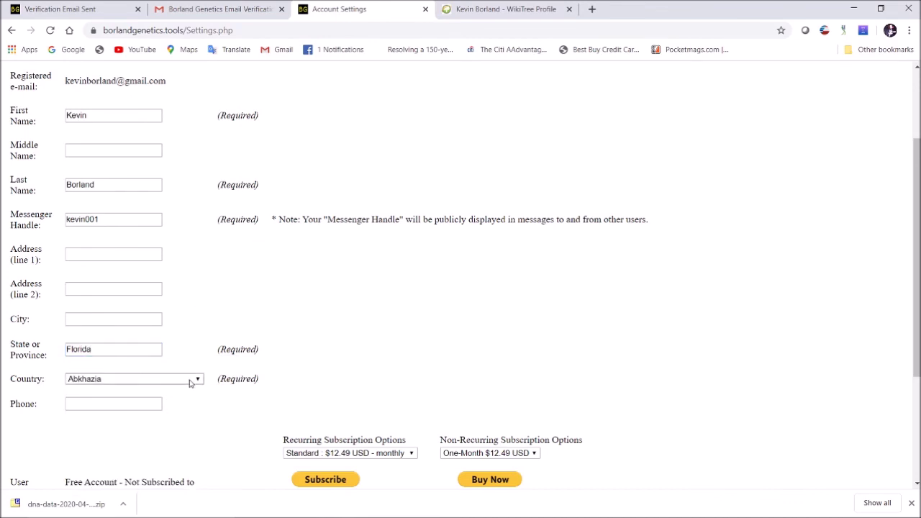
click(190, 383)
scroll(140, 287, down, 20)
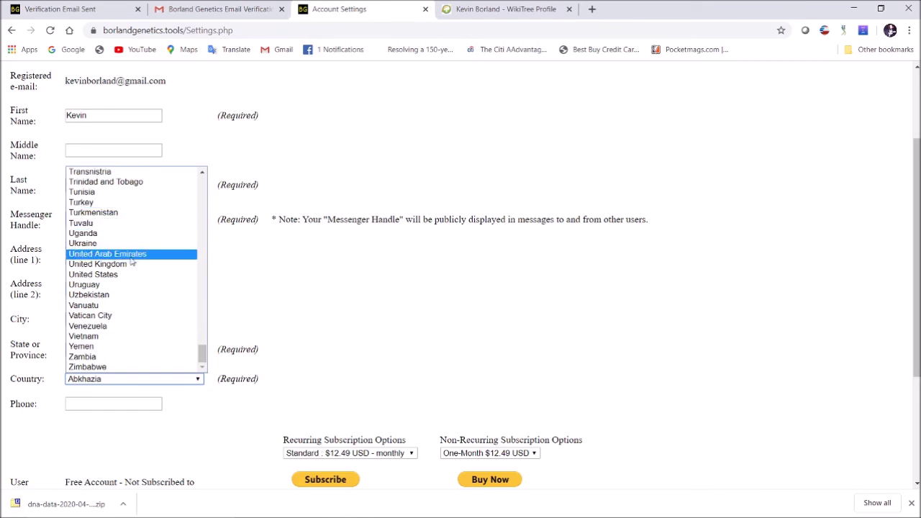
click(127, 275)
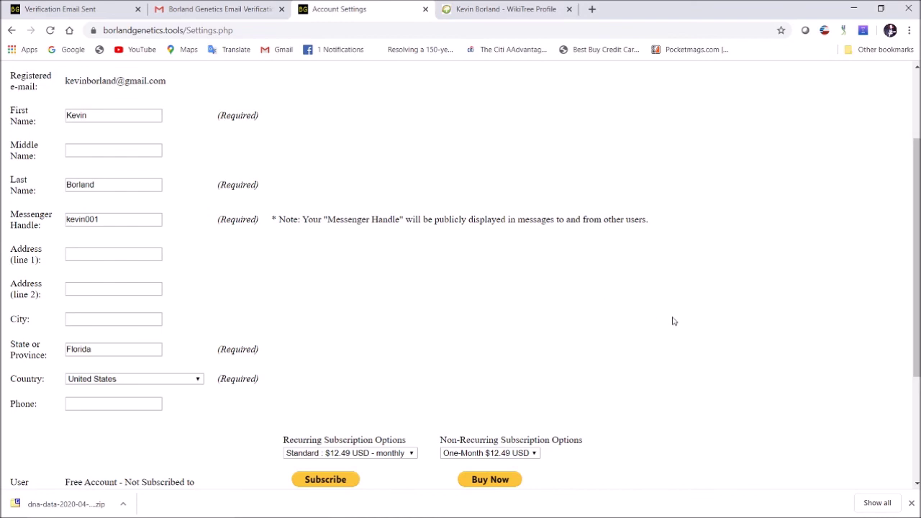
scroll(719, 288, down, 2)
scroll(766, 281, down, 2)
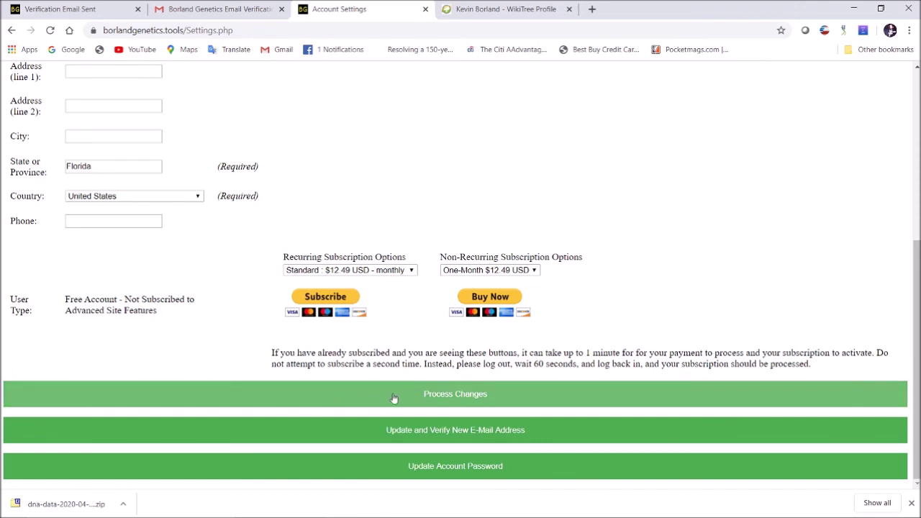
- Save the account settings, reopen Settings to confirm the handle and Florida were kept, then go Home
click(464, 400)
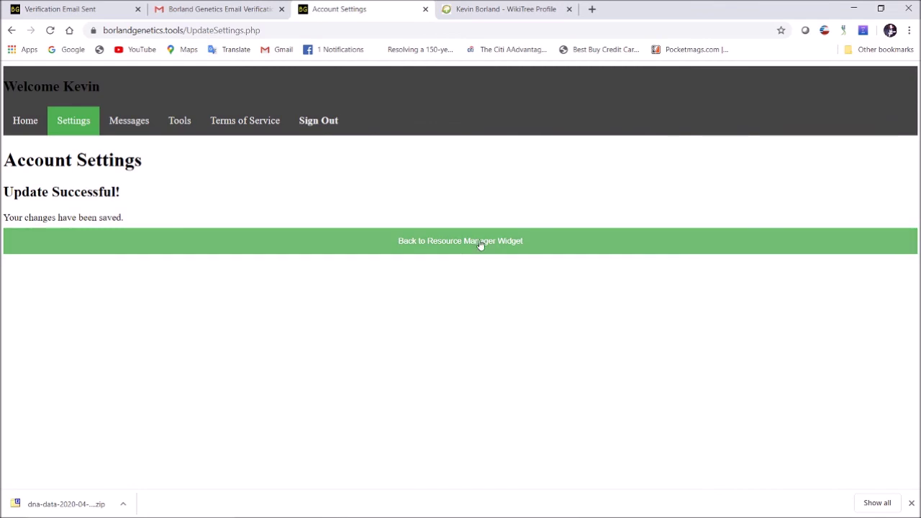
click(490, 249)
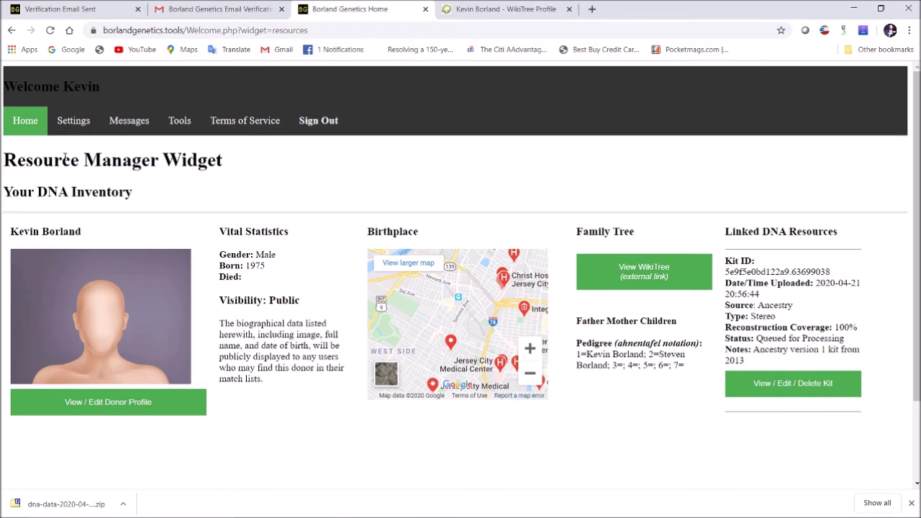
click(77, 125)
scroll(280, 269, down, 3)
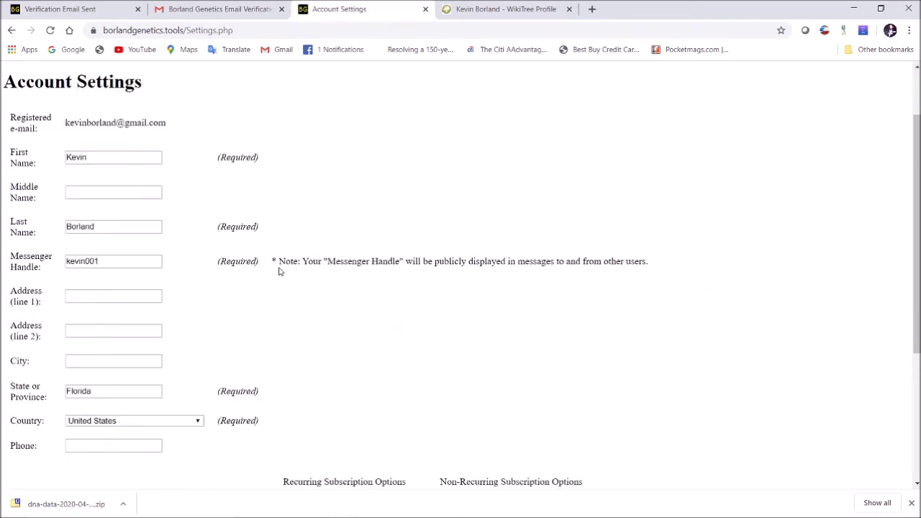
scroll(259, 186, up, 3)
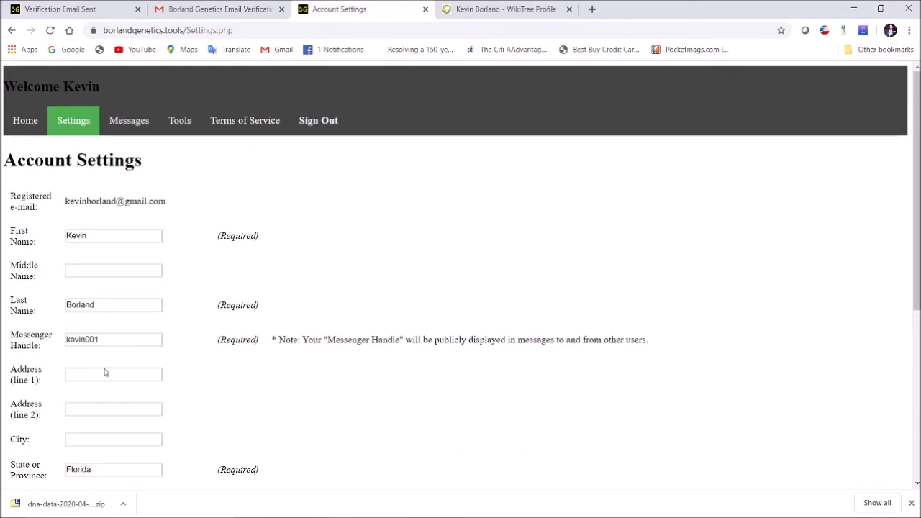
scroll(494, 216, down, 4)
scroll(503, 237, up, 4)
click(32, 115)
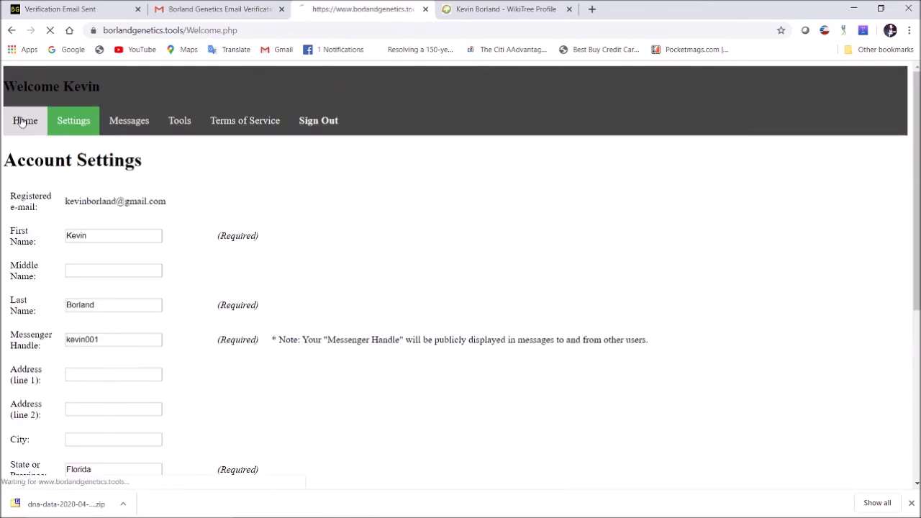